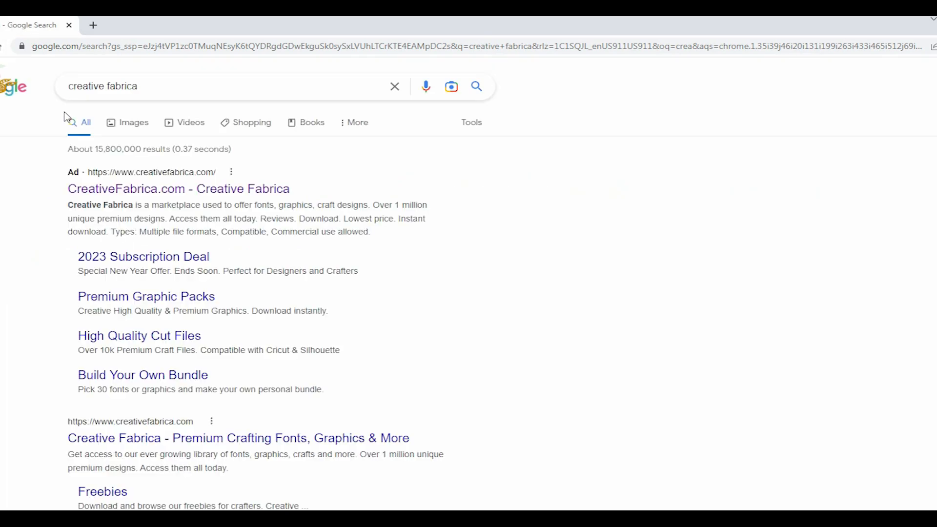
Step: Open the Creative Fabrica website from the search results and search it for "rose"
{"action": "left_click", "coordinate": [181, 189]}
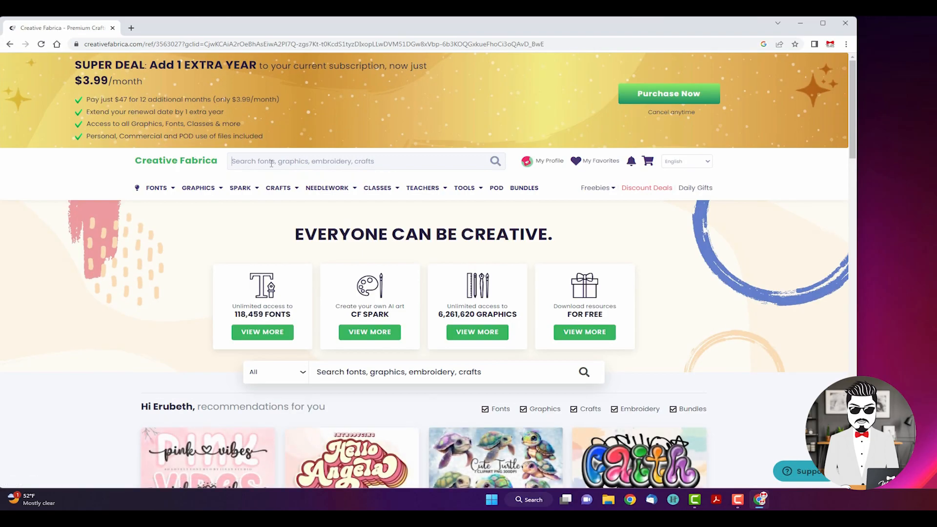
{"action": "left_click", "coordinate": [272, 163]}
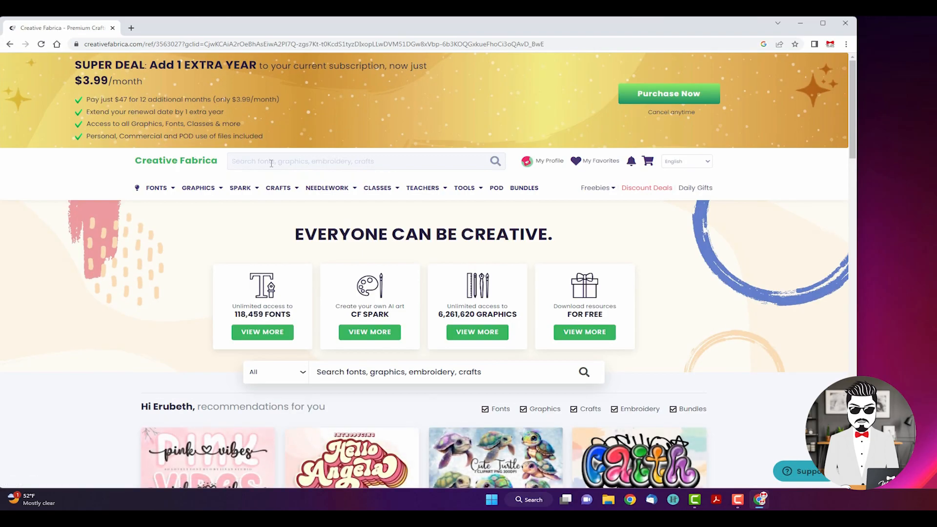
{"action": "type", "text": "rose"}
{"action": "key", "text": "Return"}
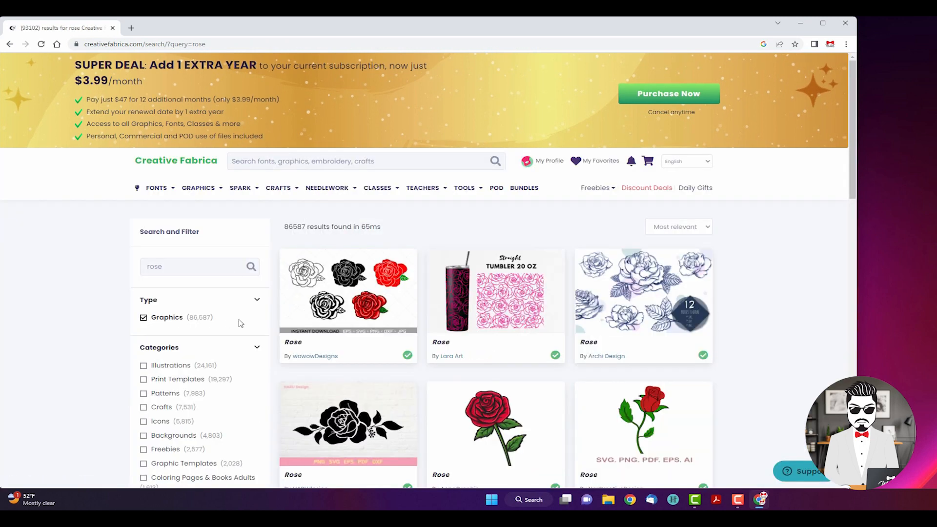
Step: Open the red rose graphic by AoneGraphic with stem and green leaves and download it
{"action": "scroll", "coordinate": [354, 304], "scroll_direction": "down", "scroll_amount": 2}
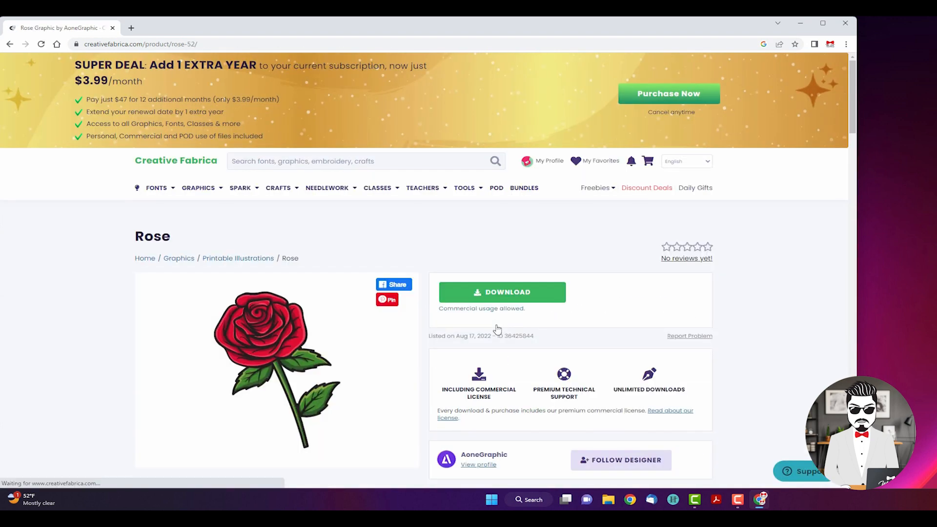
{"action": "scroll", "coordinate": [256, 309], "scroll_direction": "down", "scroll_amount": 2}
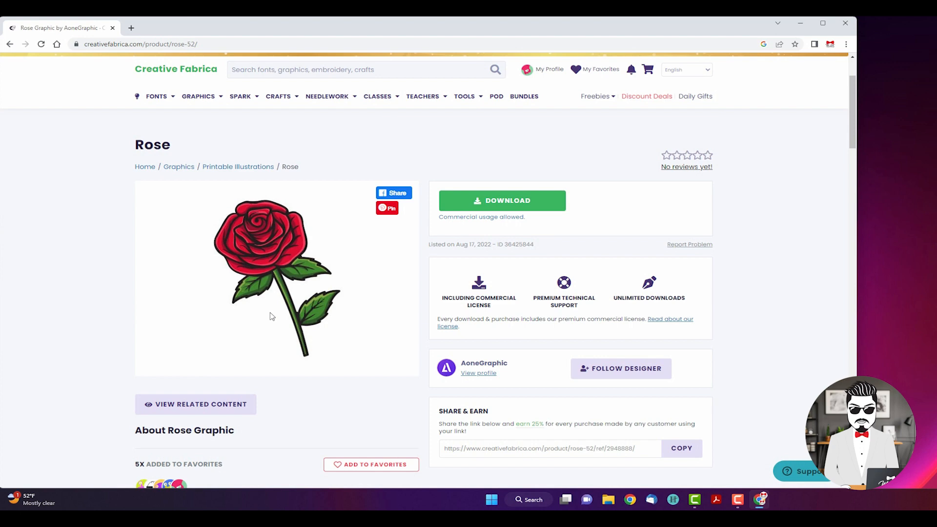
{"action": "left_click", "coordinate": [510, 201]}
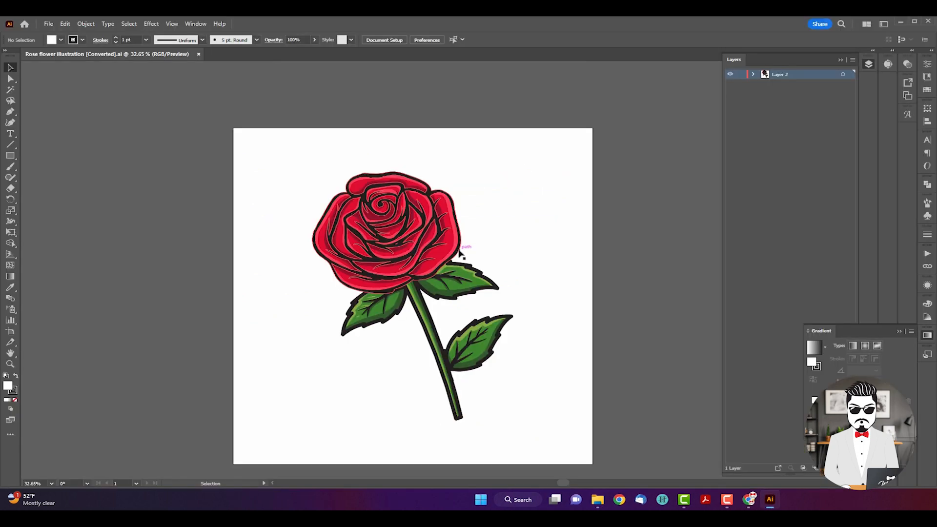
Step: Expand the rose's layer and group in Illustrator and select all objects sharing the black outline's fill and stroke
{"action": "left_click", "coordinate": [754, 74]}
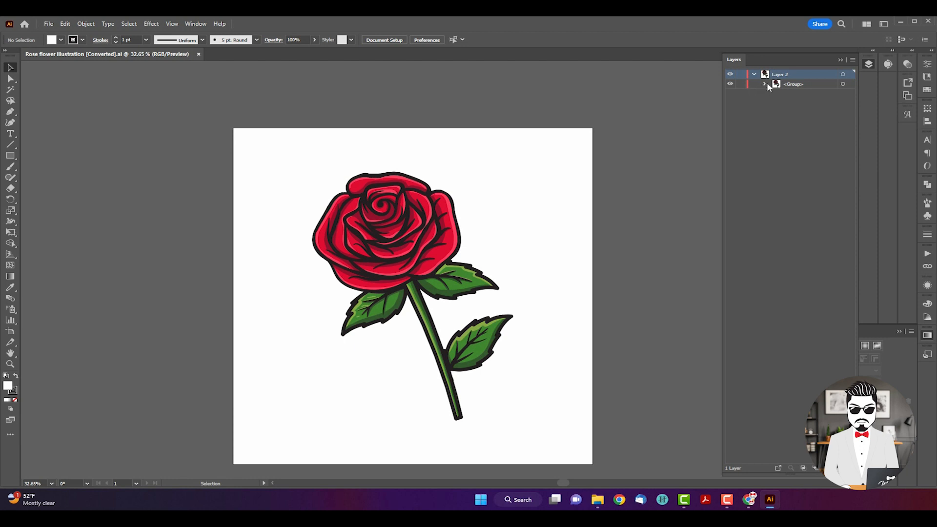
{"action": "left_click", "coordinate": [764, 84]}
{"action": "key", "text": "a"}
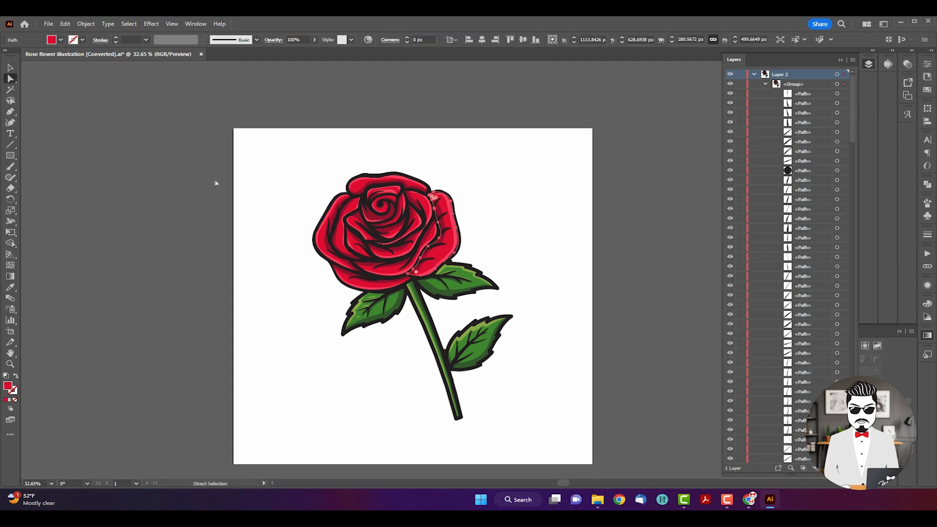
{"action": "left_click", "coordinate": [368, 260]}
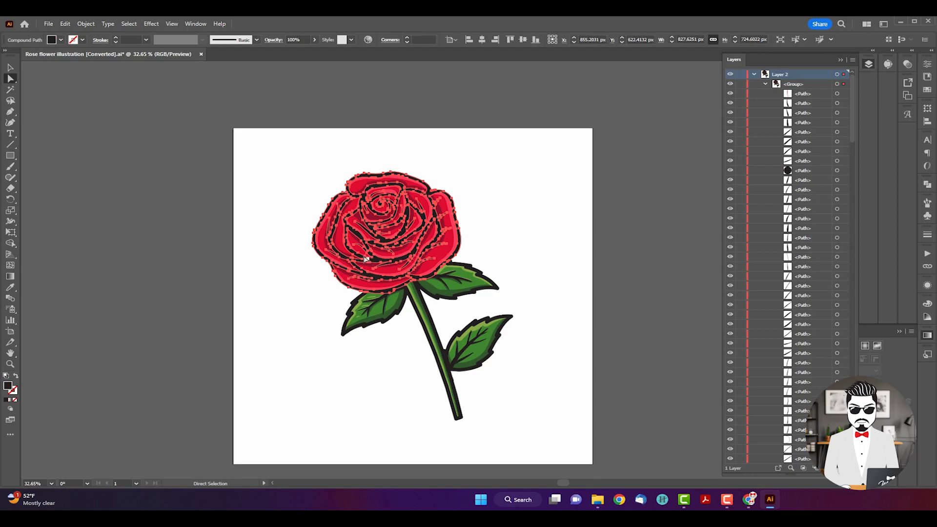
{"action": "left_click", "coordinate": [138, 24]}
{"action": "mouse_move", "coordinate": [171, 115]}
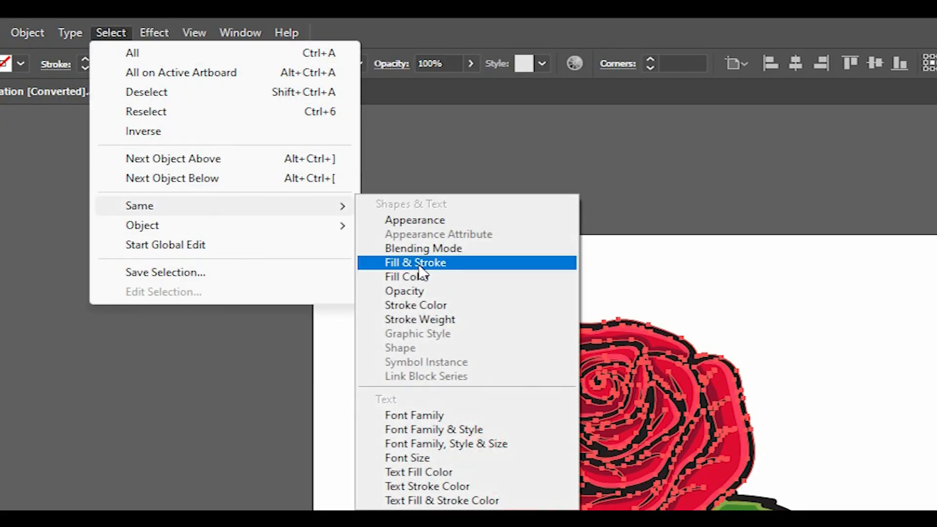
{"action": "left_click", "coordinate": [302, 150]}
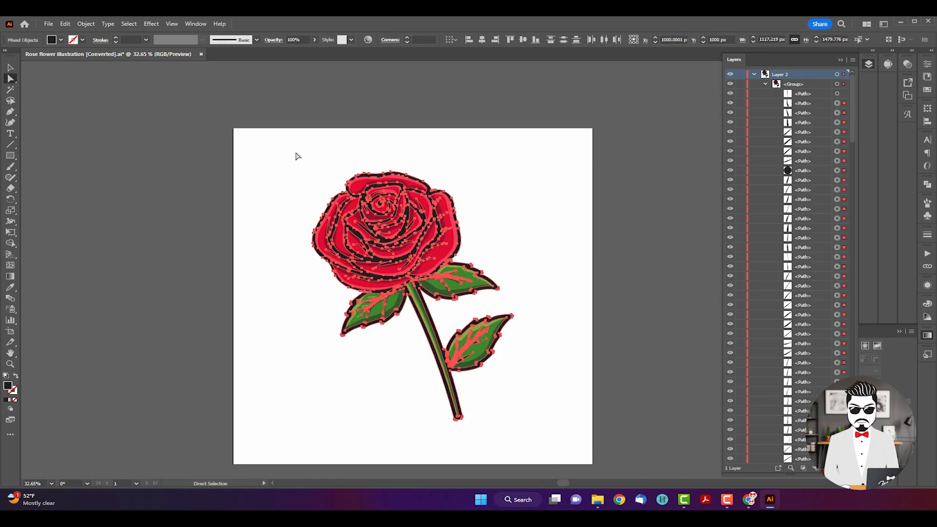
Step: Remove the rose's coloured shapes, keep only its black line art, and place it beside the artboard
{"action": "key", "text": "v"}
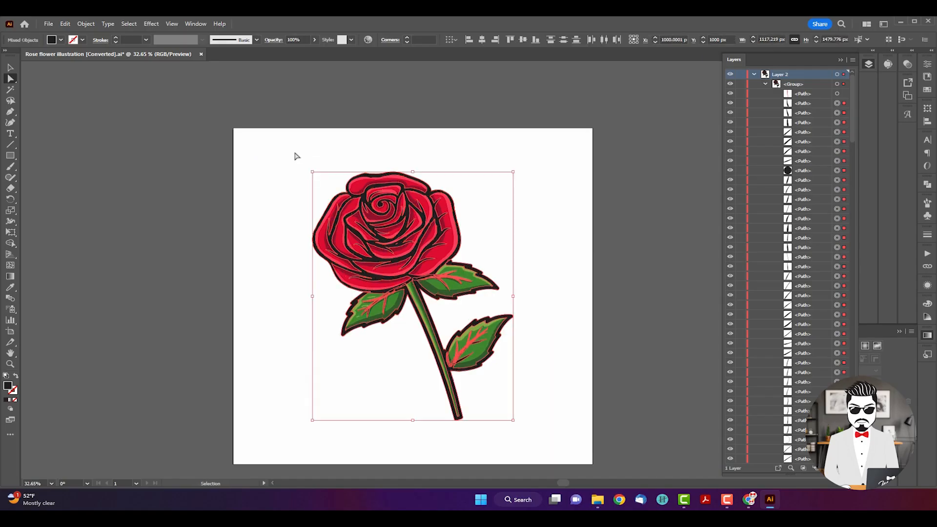
{"action": "key", "text": "a"}
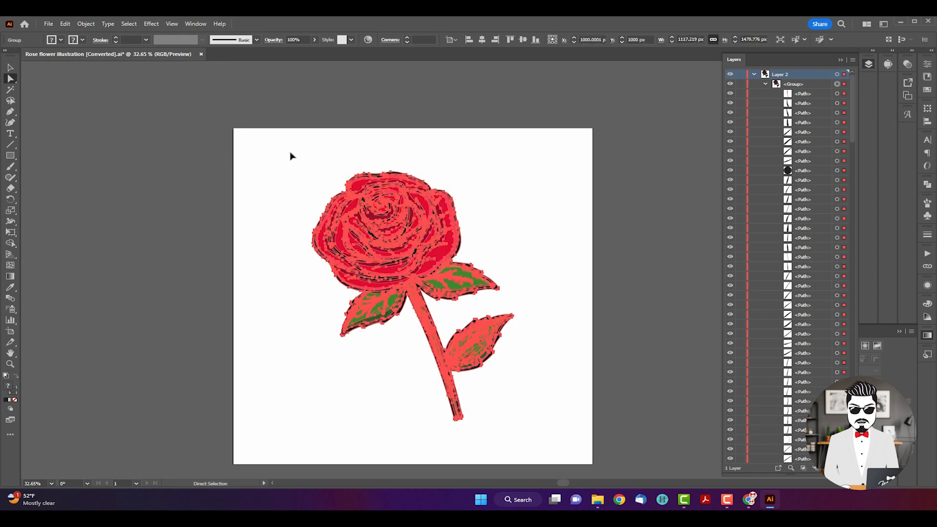
{"action": "key", "text": "Delete"}
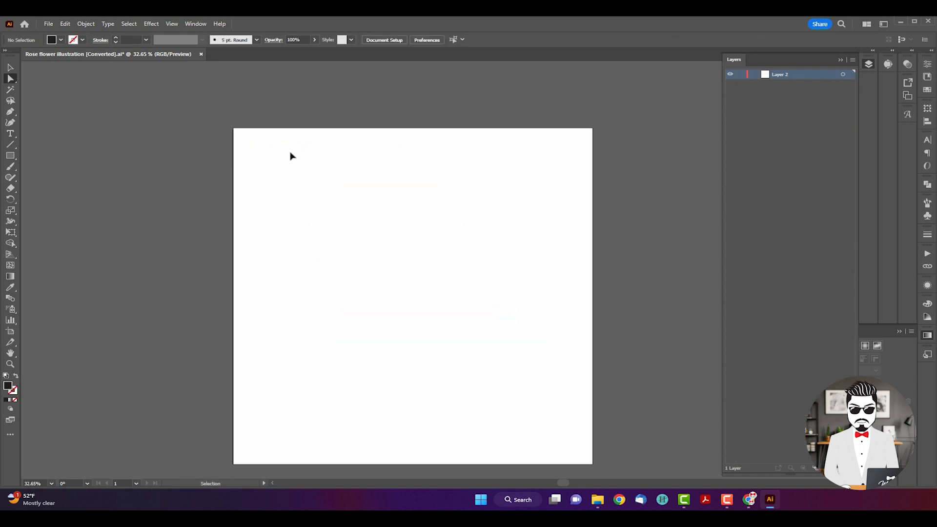
{"action": "key", "text": "ctrl+z"}
{"action": "key", "text": "v"}
{"action": "scroll", "coordinate": [473, 266], "scroll_direction": "down", "scroll_amount": 2}
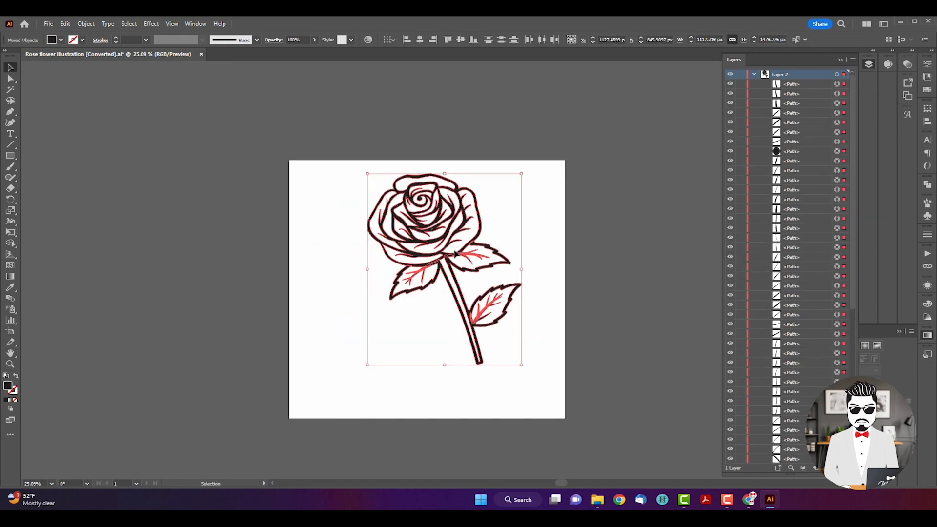
{"action": "left_click", "coordinate": [318, 293]}
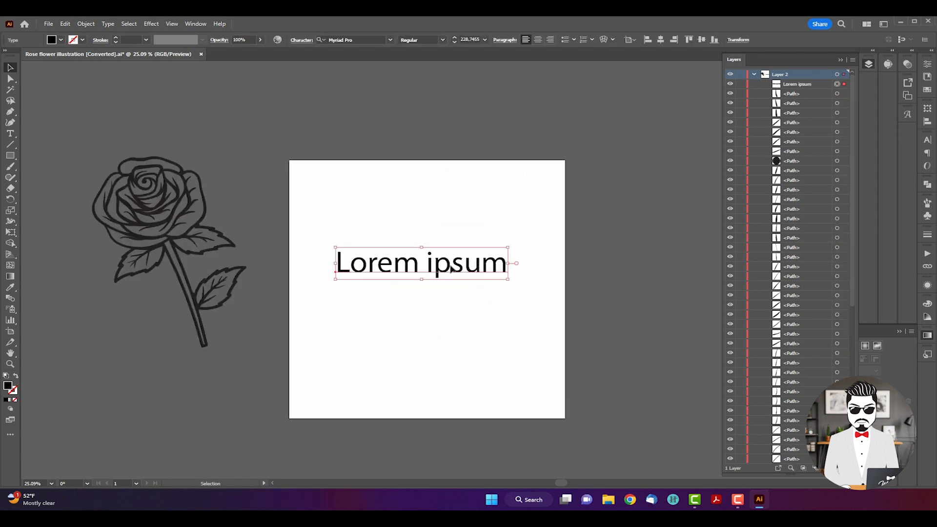
Step: Replace the placeholder text on the artboard with the person's first name, capitalising only the initial letter
{"action": "double_click", "coordinate": [452, 269]}
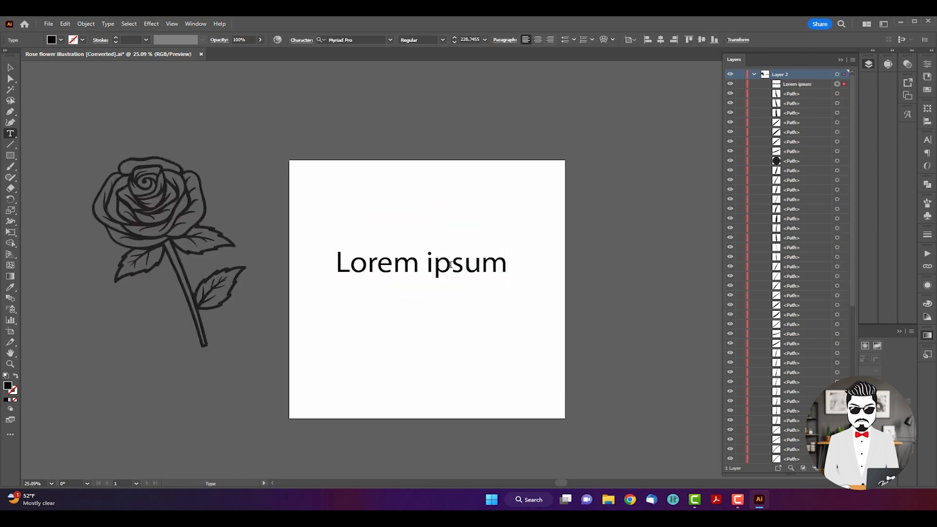
{"action": "key", "text": "ctrl+a"}
{"action": "type", "text": "MA"}
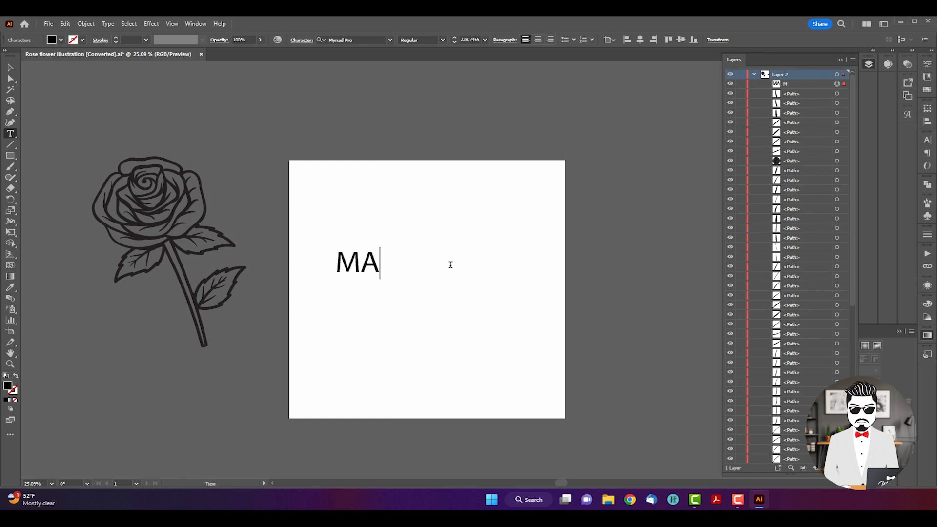
{"action": "key", "text": "BackSpace"}
{"action": "type", "text": "ariaelena"}
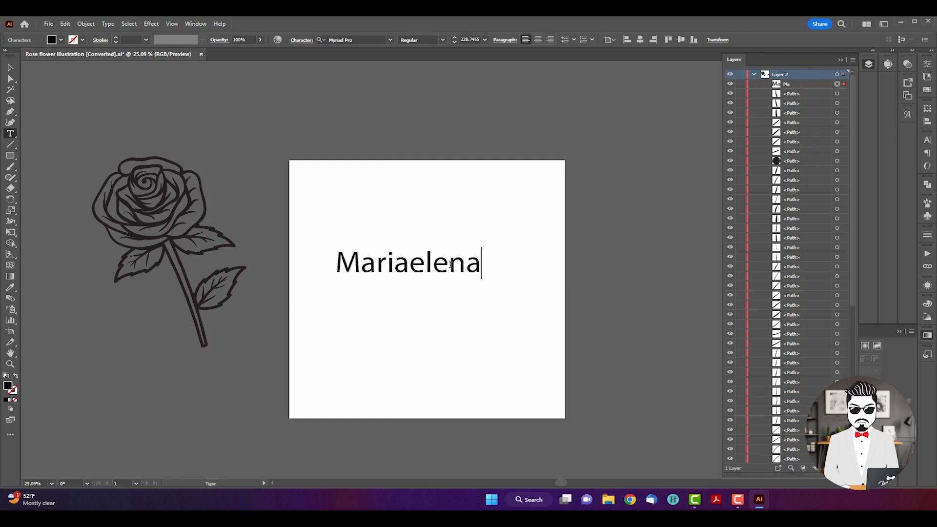
{"action": "key", "text": "Escape"}
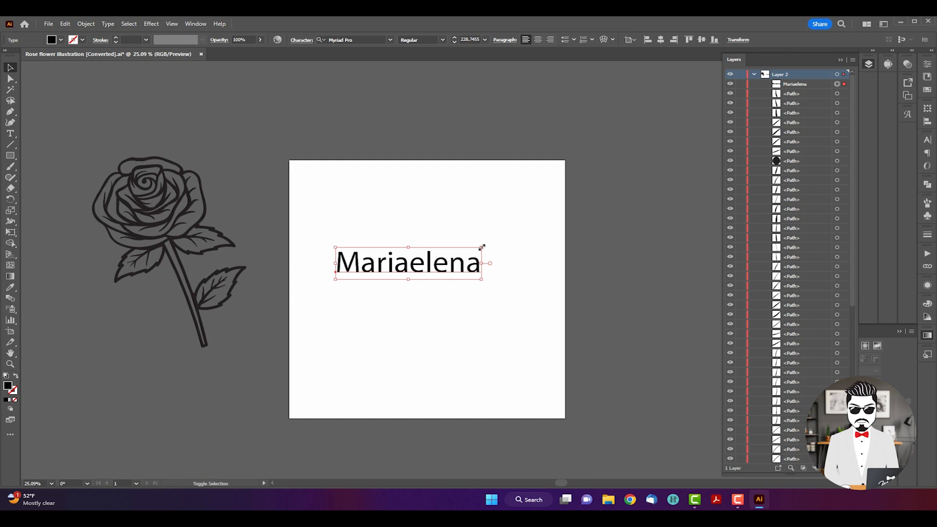
Step: Enlarge the name text slightly and set its font to lovecraft
{"action": "left_click_drag", "start_coordinate": [482, 247], "coordinate": [512, 241]}
{"action": "left_click", "coordinate": [334, 39]}
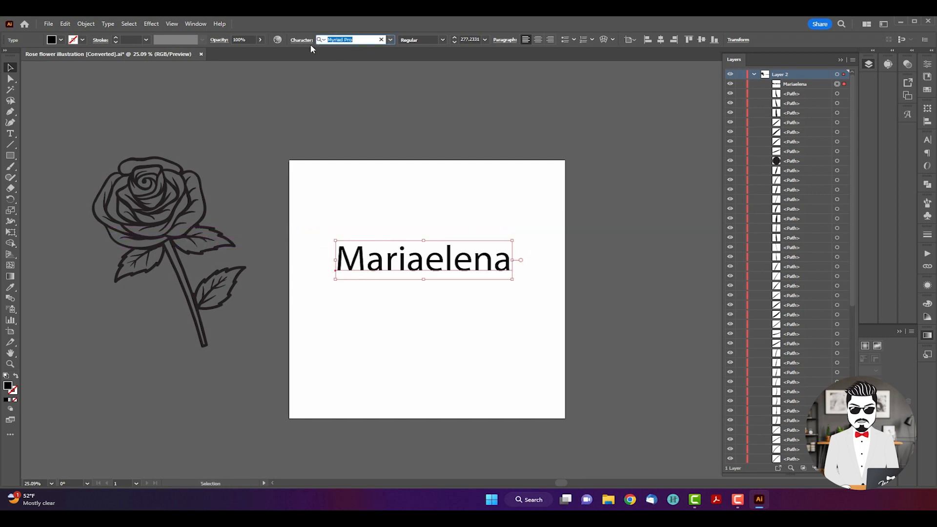
{"action": "type", "text": "love"}
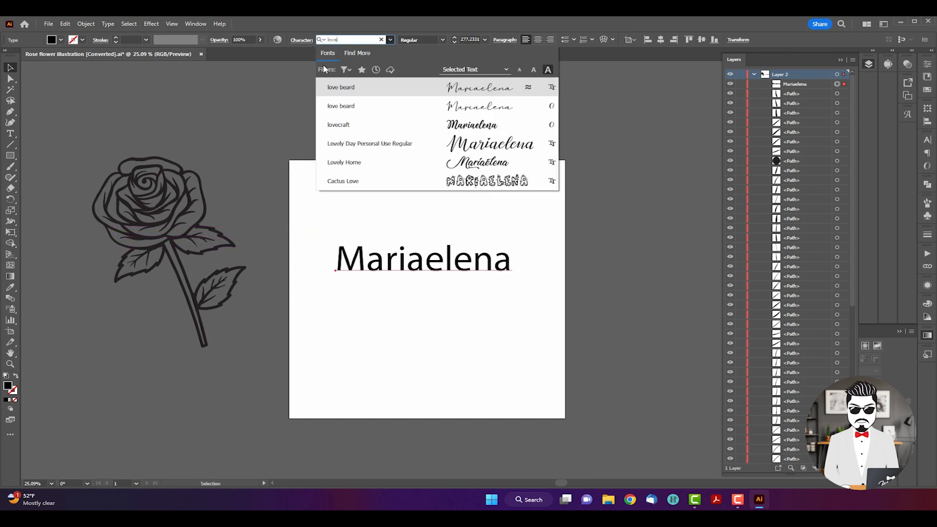
{"action": "left_click", "coordinate": [481, 125]}
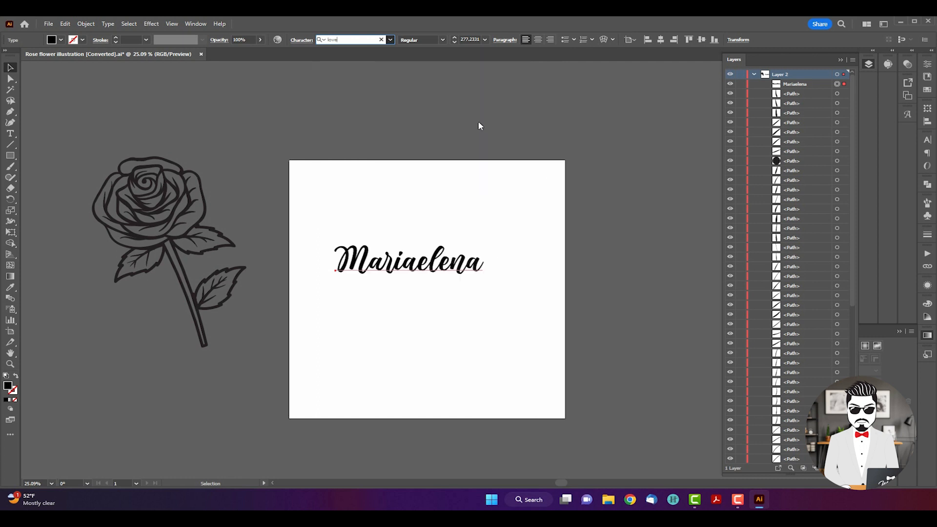
Step: Keep a live-text copy of the name above the artboard and convert the one on the artboard to outlines
{"action": "left_click_drag", "start_coordinate": [424, 270], "coordinate": [424, 123]}
{"action": "left_click", "coordinate": [408, 263]}
{"action": "key", "text": "ctrl+shift+o"}
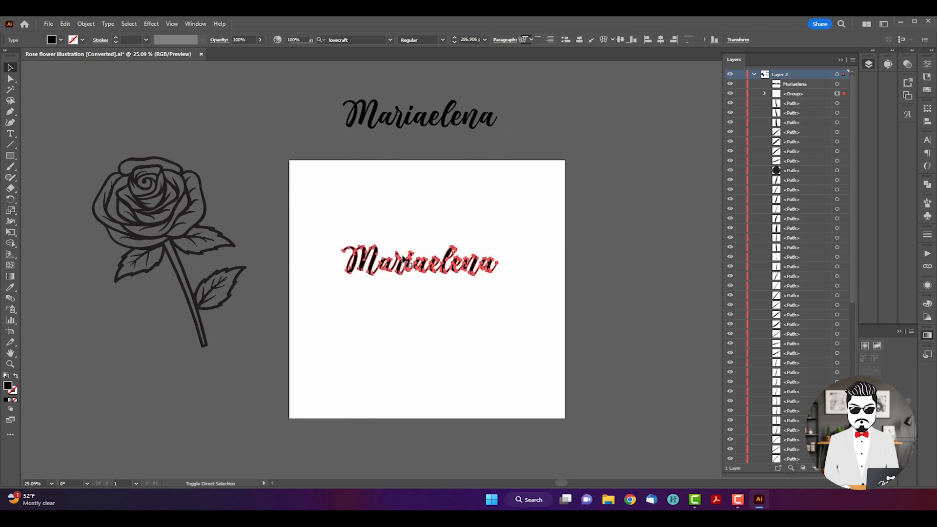
{"action": "mouse_move", "coordinate": [401, 265]}
{"action": "left_mouse_down"}
{"action": "mouse_move", "coordinate": [540, 195]}
{"action": "mouse_move", "coordinate": [415, 275]}
{"action": "left_mouse_up"}
{"action": "key", "text": "v"}
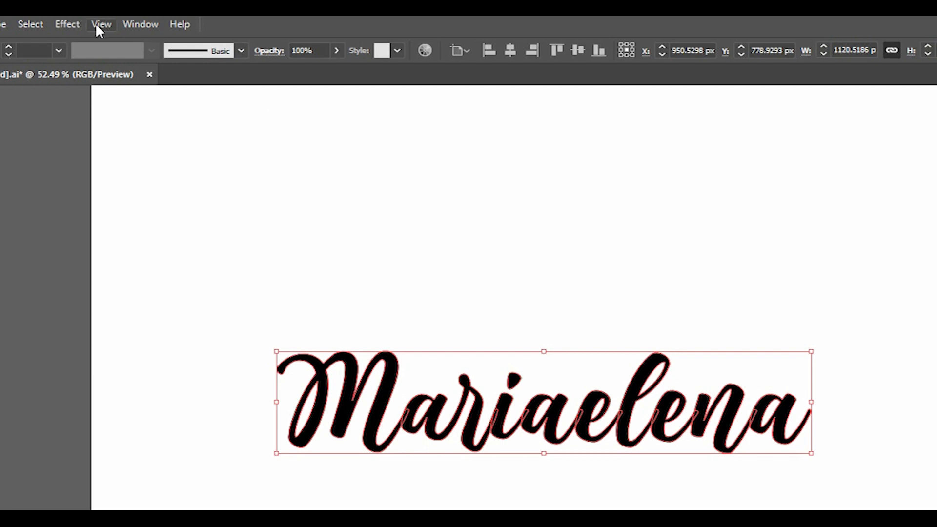
Step: Show the artwork in Outline view and examine where the letters of the converted name overlap
{"action": "left_click", "coordinate": [169, 23]}
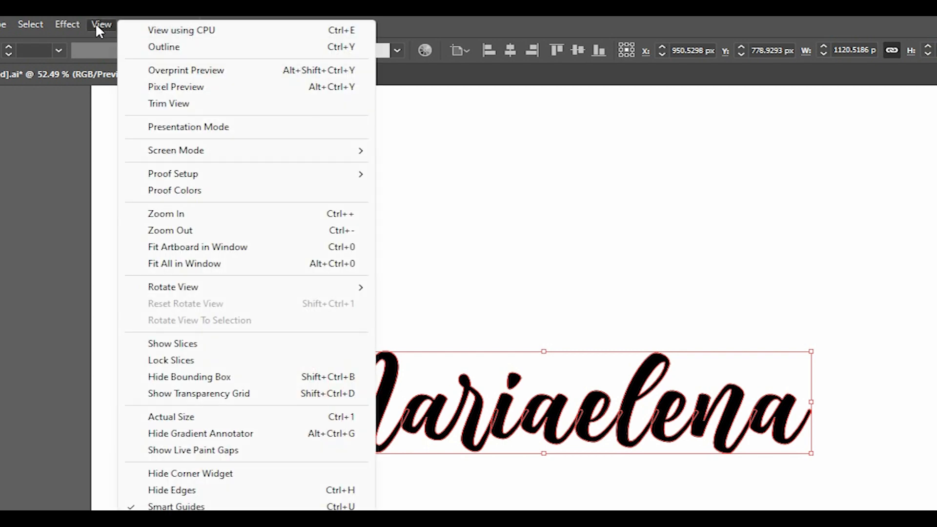
{"action": "left_click", "coordinate": [174, 46]}
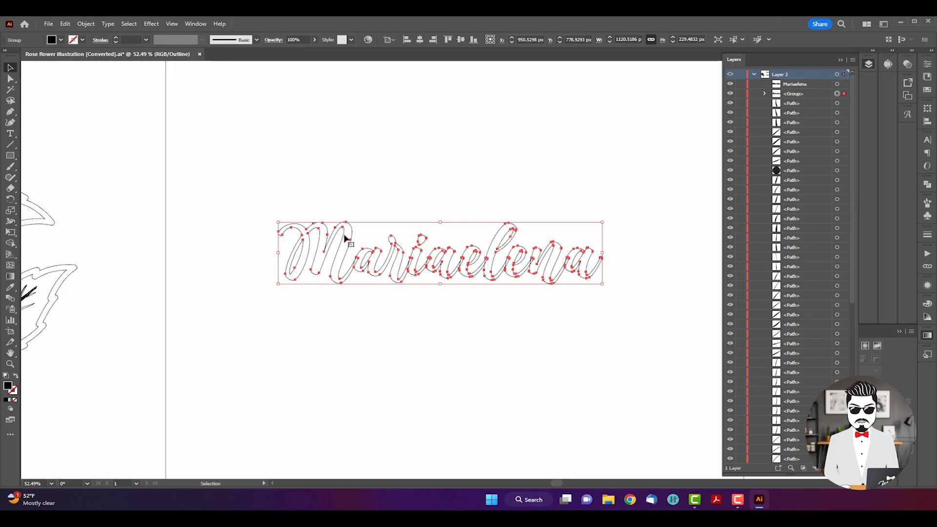
{"action": "left_click", "coordinate": [402, 191]}
{"action": "key", "text": "z"}
{"action": "left_click_drag", "start_coordinate": [357, 270], "coordinate": [345, 238]}
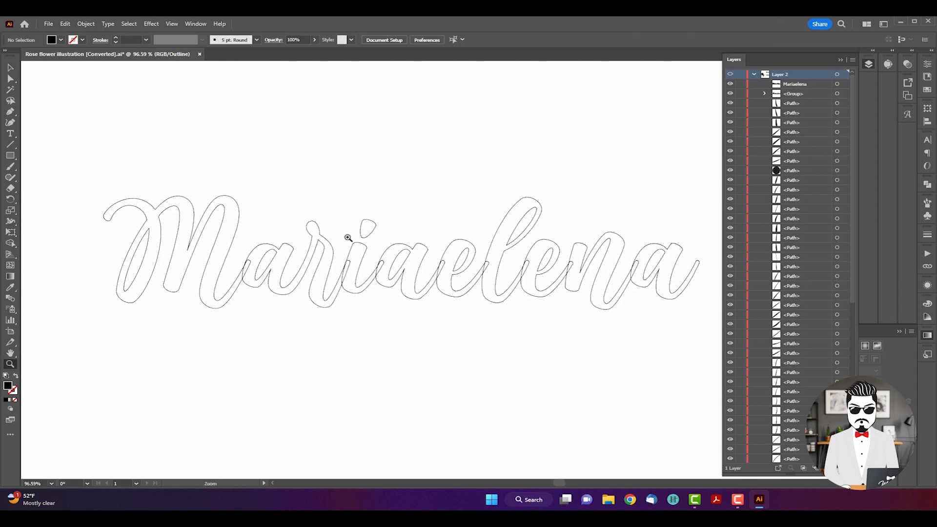
{"action": "key", "text": "v"}
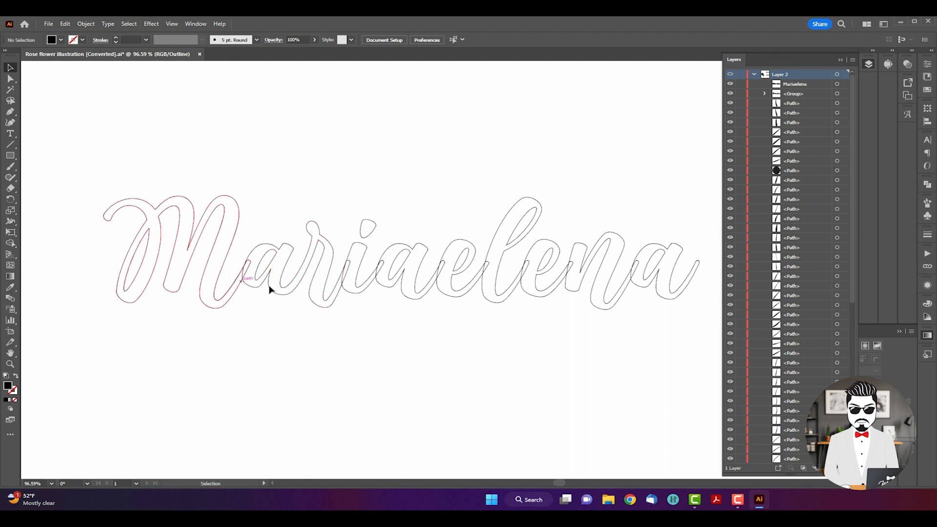
Step: Merge the overlapping letters of the outlined name into continuous shapes with Pathfinder Unite
{"action": "left_click_drag", "start_coordinate": [98, 158], "coordinate": [716, 338]}
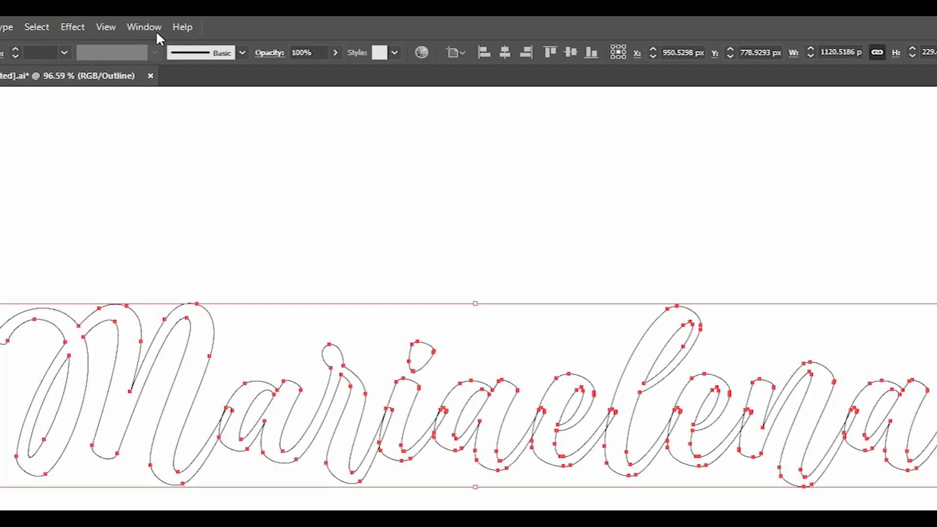
{"action": "left_click", "coordinate": [195, 23]}
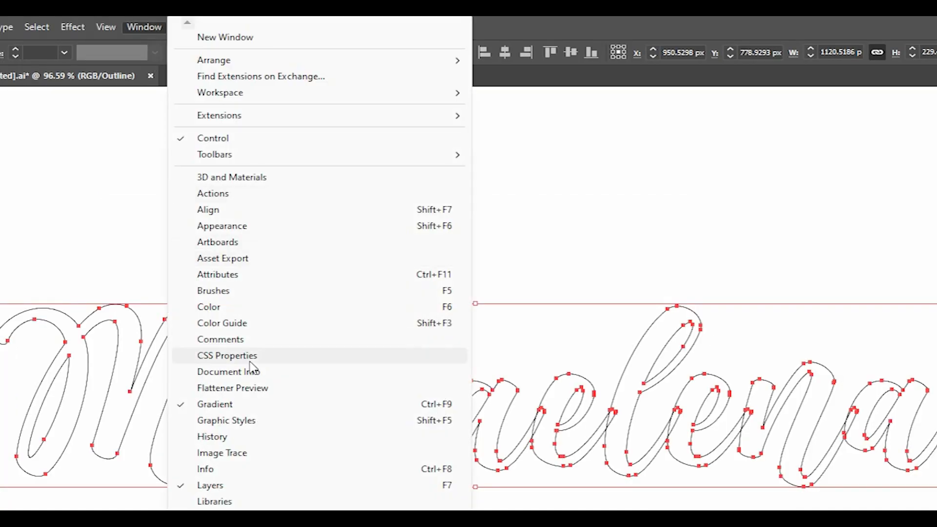
{"action": "left_click", "coordinate": [240, 324]}
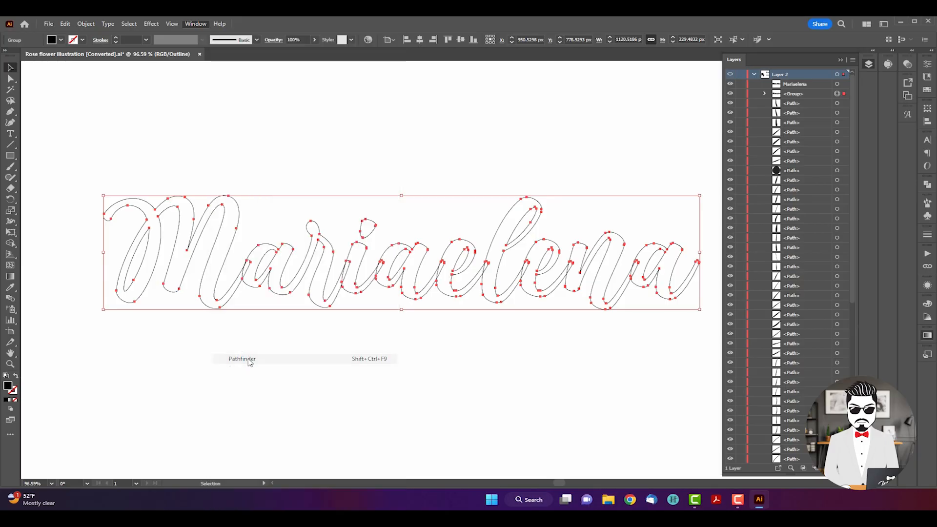
{"action": "left_click_drag", "start_coordinate": [859, 180], "coordinate": [368, 110]}
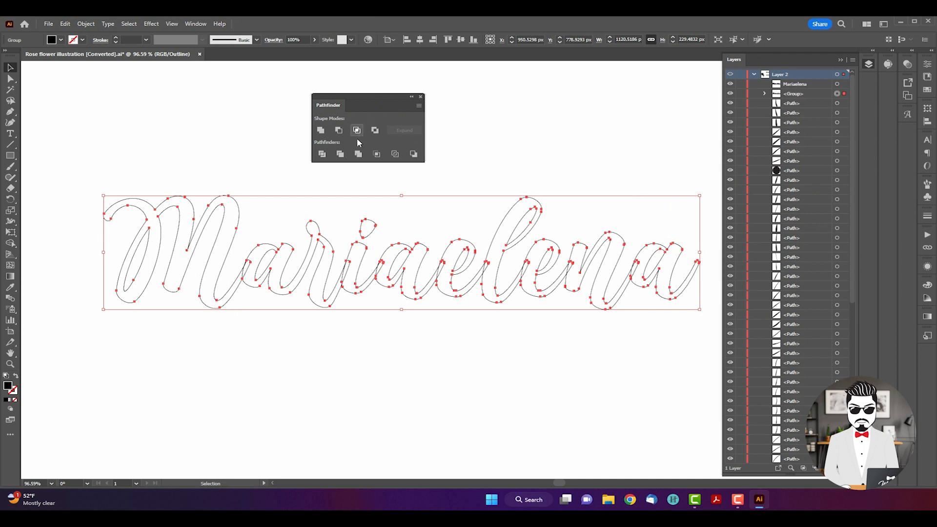
Step: Move the dot of the i in the outlined name down until it overlaps the top of the letter's stem
{"action": "key", "text": "a"}
{"action": "left_click", "coordinate": [370, 225]}
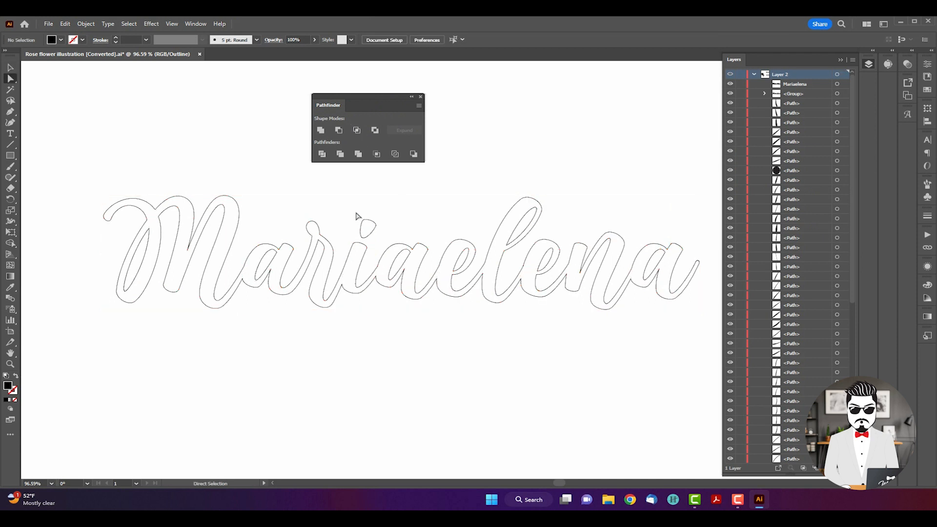
{"action": "left_click", "coordinate": [374, 233]}
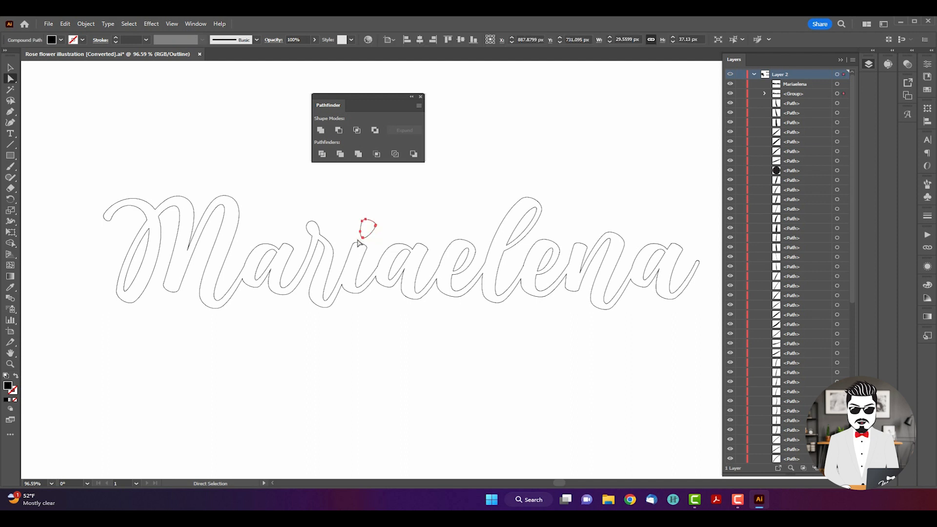
{"action": "key", "text": "z"}
{"action": "left_click_drag", "start_coordinate": [313, 200], "coordinate": [451, 302]}
{"action": "key", "text": "v"}
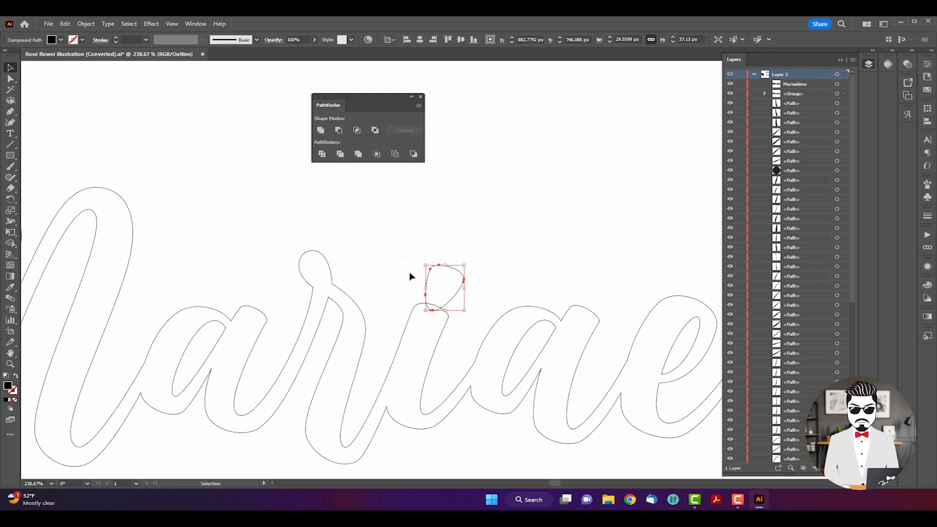
Step: Merge the dot of the i with the letter's stem into one continuous shape using the Shape Builder tool
{"action": "left_click", "coordinate": [443, 334]}
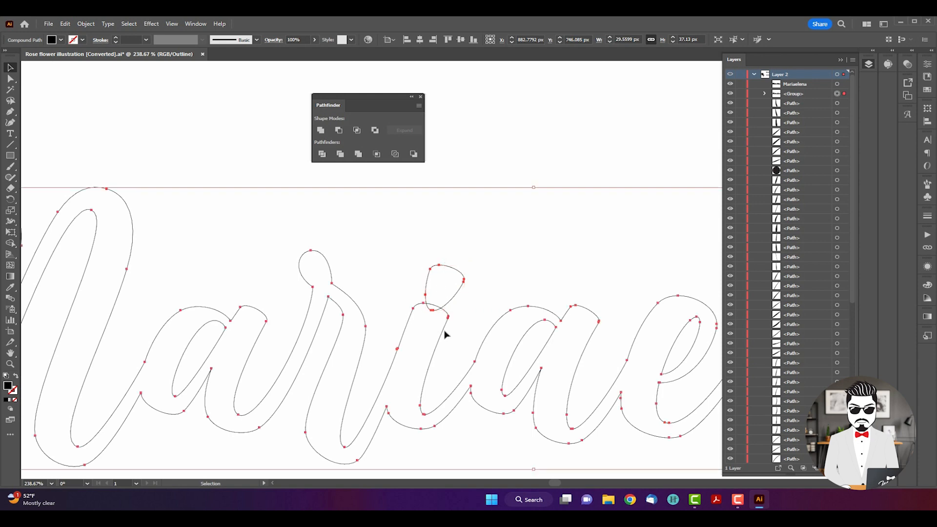
{"action": "left_click", "coordinate": [10, 243]}
{"action": "left_click_drag", "start_coordinate": [429, 313], "coordinate": [425, 337]}
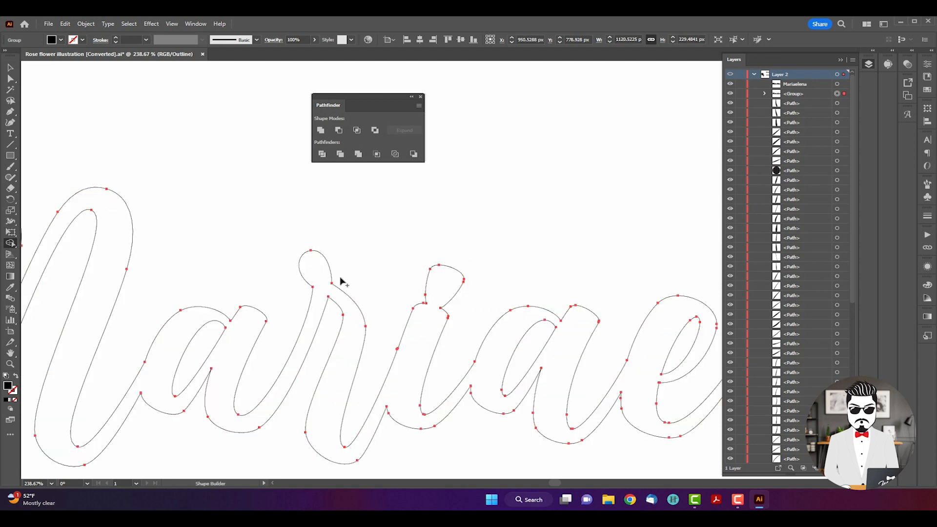
{"action": "left_click", "coordinate": [11, 70]}
{"action": "left_click", "coordinate": [422, 267]}
Step: Switch the document to CPU viewing and return from Outline view to Preview so the rose and name show filled
{"action": "key", "text": "z"}
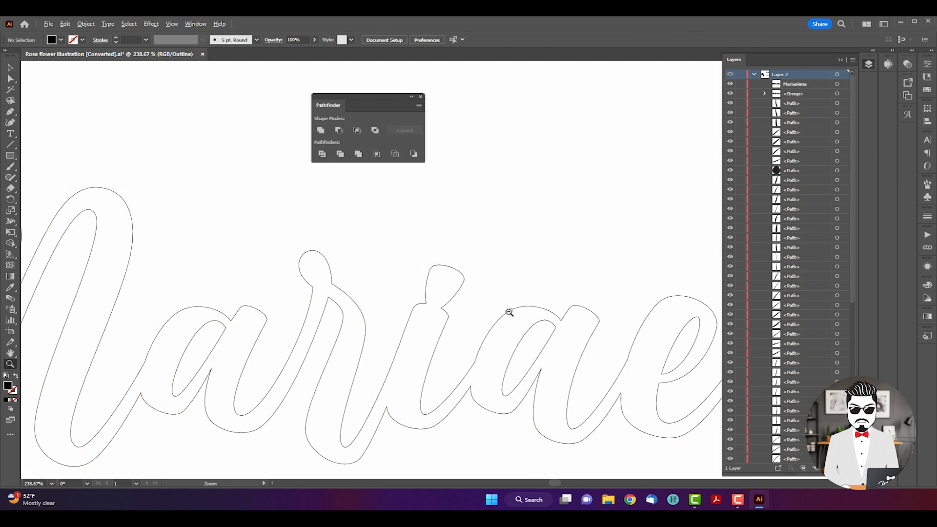
{"action": "left_click_drag", "start_coordinate": [510, 311], "coordinate": [239, 366]}
{"action": "key", "text": "v"}
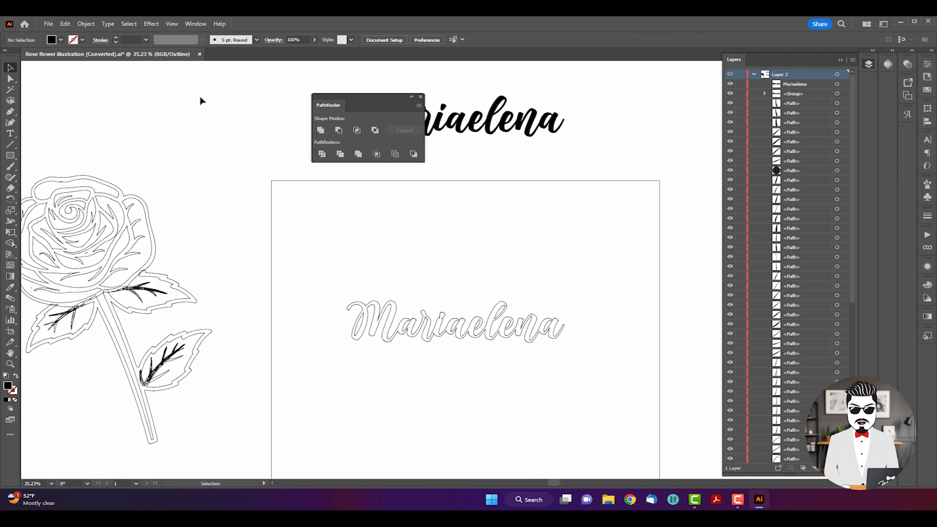
{"action": "left_click", "coordinate": [175, 24]}
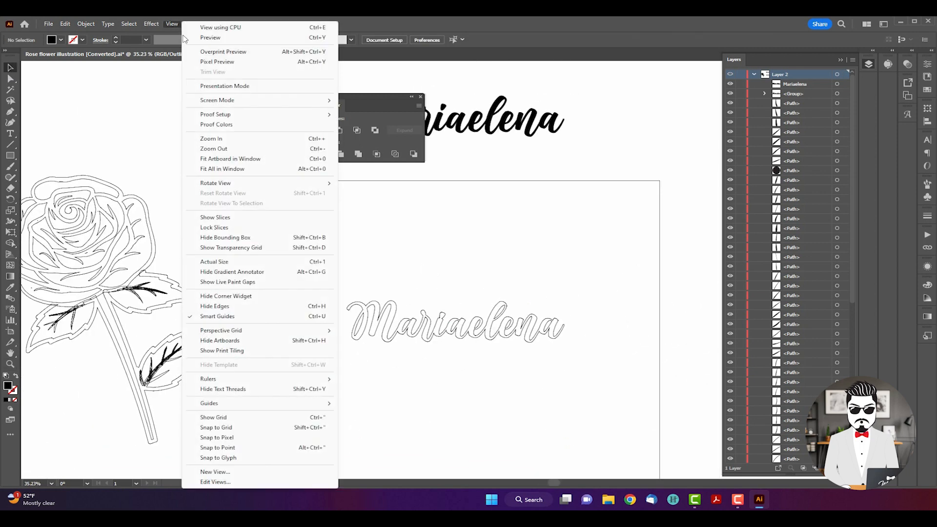
{"action": "left_click", "coordinate": [221, 28]}
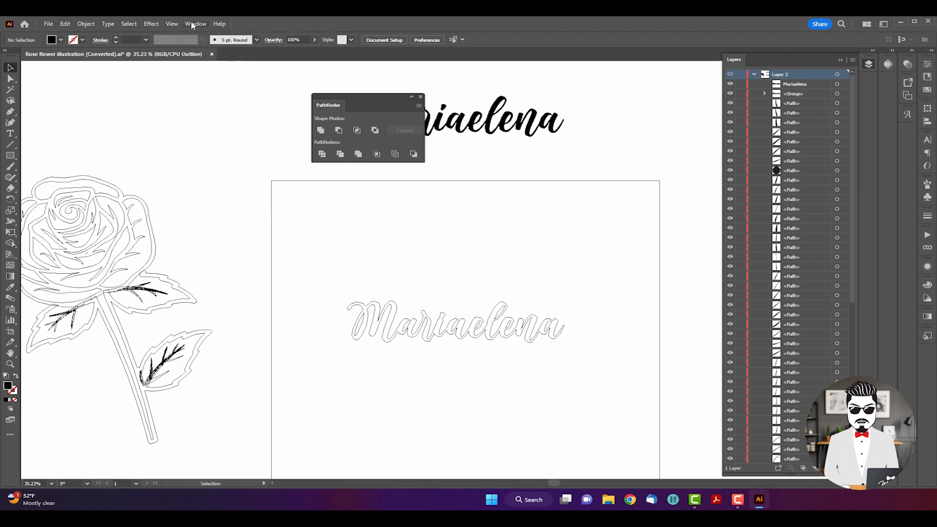
{"action": "left_click", "coordinate": [194, 24]}
{"action": "mouse_move", "coordinate": [173, 25]}
{"action": "left_click", "coordinate": [206, 38]}
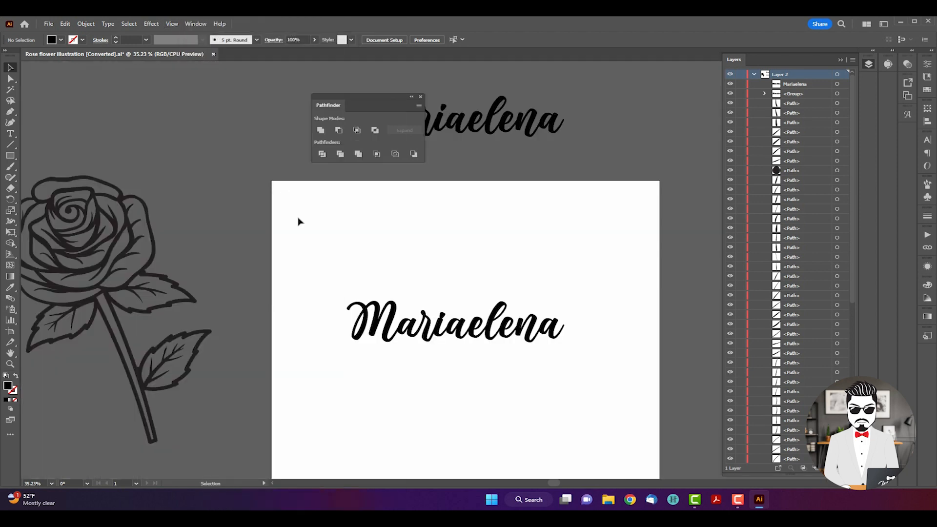
Step: Erase the long stem and the lowest leaf of the rose with the Eraser, keeping the bloom and its two upper leaves
{"action": "left_click", "coordinate": [122, 305]}
{"action": "left_click_drag", "start_coordinate": [139, 309], "coordinate": [266, 293]}
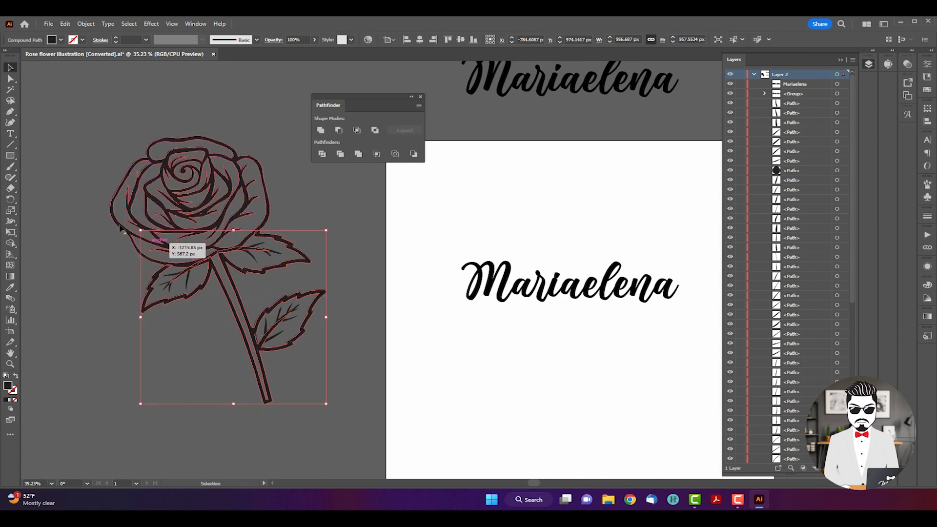
{"action": "left_click", "coordinate": [11, 189]}
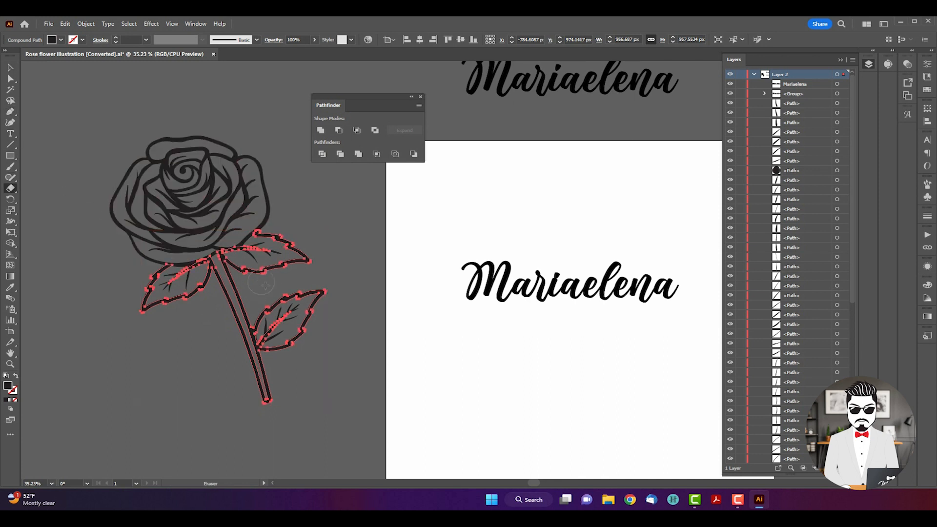
{"action": "mouse_move", "coordinate": [327, 294]}
{"action": "left_mouse_down"}
{"action": "mouse_move", "coordinate": [235, 339]}
{"action": "mouse_move", "coordinate": [299, 298]}
{"action": "mouse_move", "coordinate": [305, 311]}
{"action": "mouse_move", "coordinate": [286, 339]}
{"action": "mouse_move", "coordinate": [250, 348]}
{"action": "mouse_move", "coordinate": [249, 373]}
{"action": "mouse_move", "coordinate": [272, 401]}
{"action": "mouse_move", "coordinate": [268, 324]}
{"action": "left_mouse_up"}
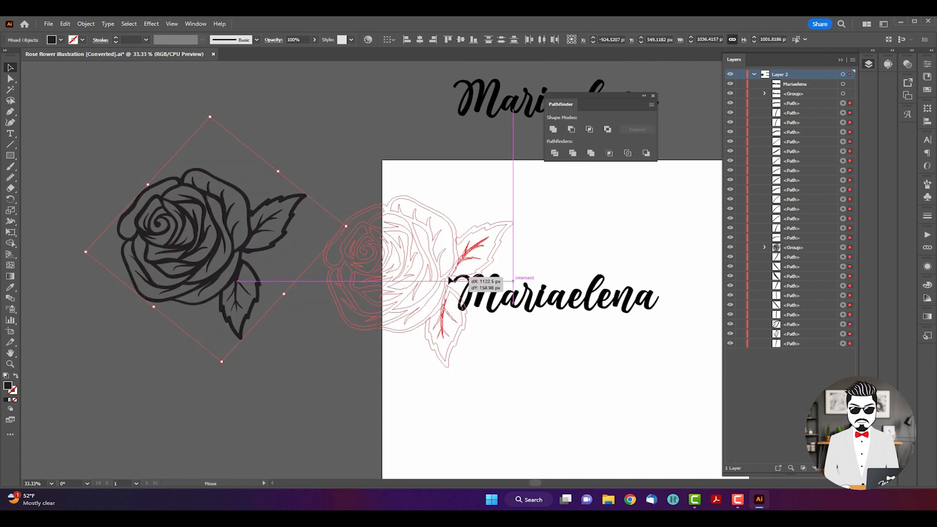
Step: Move the rose onto the artboard, shrunk to about 508 px wide, and set it upright above the vertically turned name
{"action": "mouse_move", "coordinate": [464, 263]}
{"action": "left_mouse_down"}
{"action": "mouse_move", "coordinate": [417, 264]}
{"action": "mouse_move", "coordinate": [414, 272]}
{"action": "left_mouse_up"}
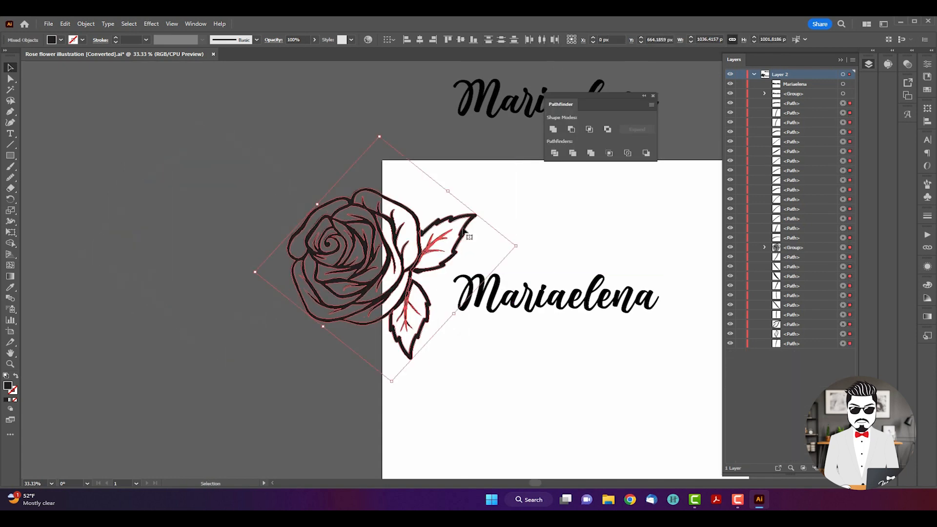
{"action": "left_click_drag", "start_coordinate": [381, 147], "coordinate": [408, 292]}
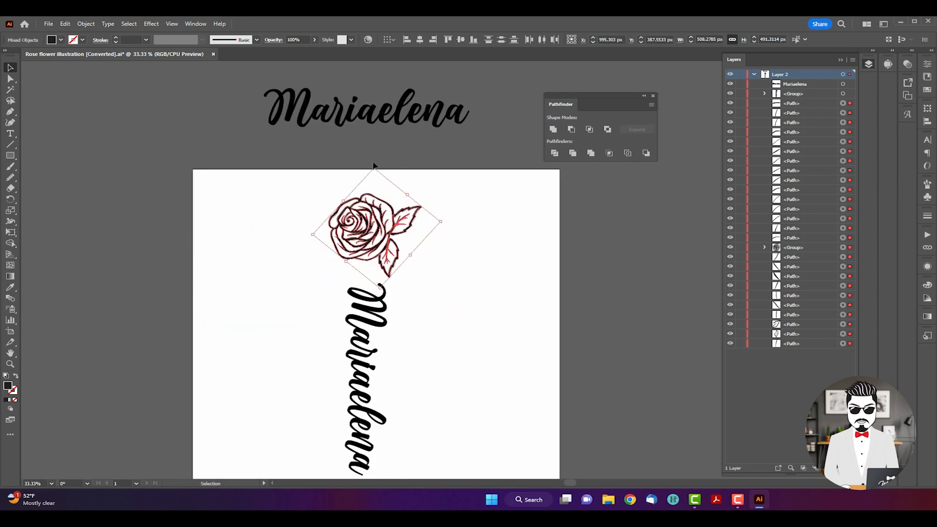
{"action": "left_click_drag", "start_coordinate": [351, 170], "coordinate": [426, 247]}
{"action": "left_click_drag", "start_coordinate": [376, 165], "coordinate": [453, 194]}
{"action": "left_click_drag", "start_coordinate": [378, 221], "coordinate": [372, 233]}
Step: Keep a copy of the vertical name beside the artboard and rotate the one on the artboard back to horizontal
{"action": "left_click", "coordinate": [429, 328]}
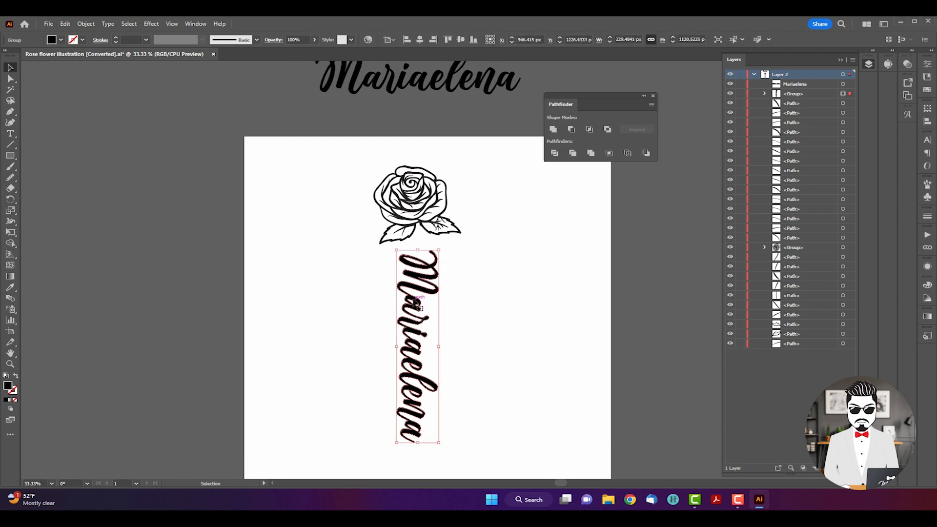
{"action": "left_click_drag", "start_coordinate": [395, 291], "coordinate": [168, 208]}
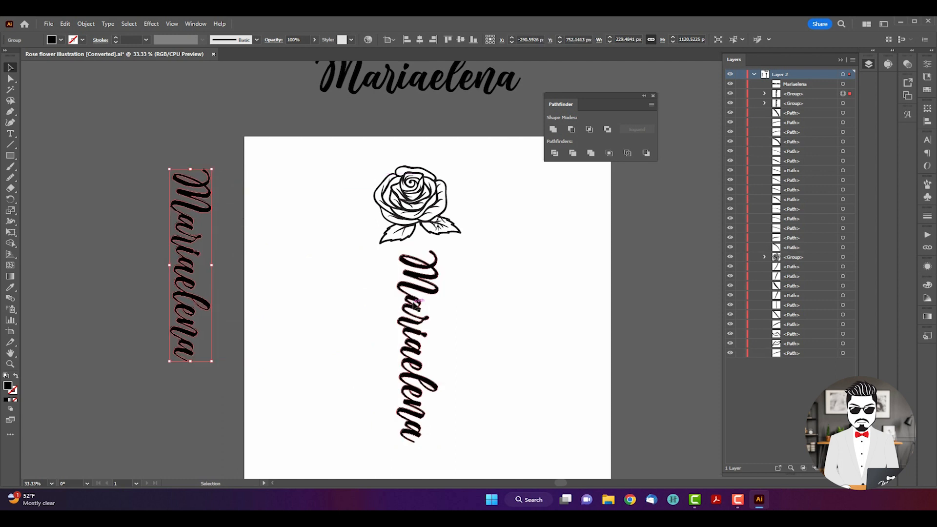
{"action": "left_click_drag", "start_coordinate": [445, 246], "coordinate": [253, 193]}
Step: Try a horizontal Flag envelope warp with 50% bend on the name and undo it
{"action": "left_click", "coordinate": [85, 24]}
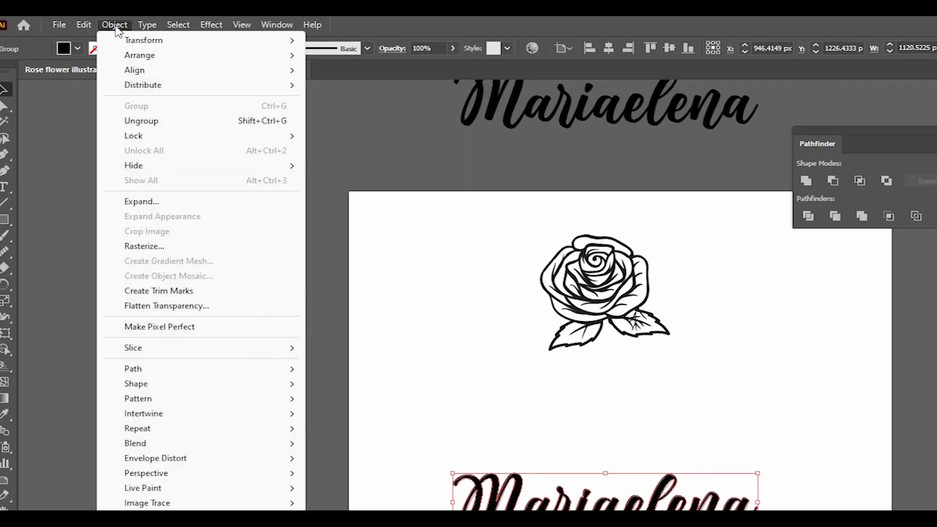
{"action": "mouse_move", "coordinate": [285, 462]}
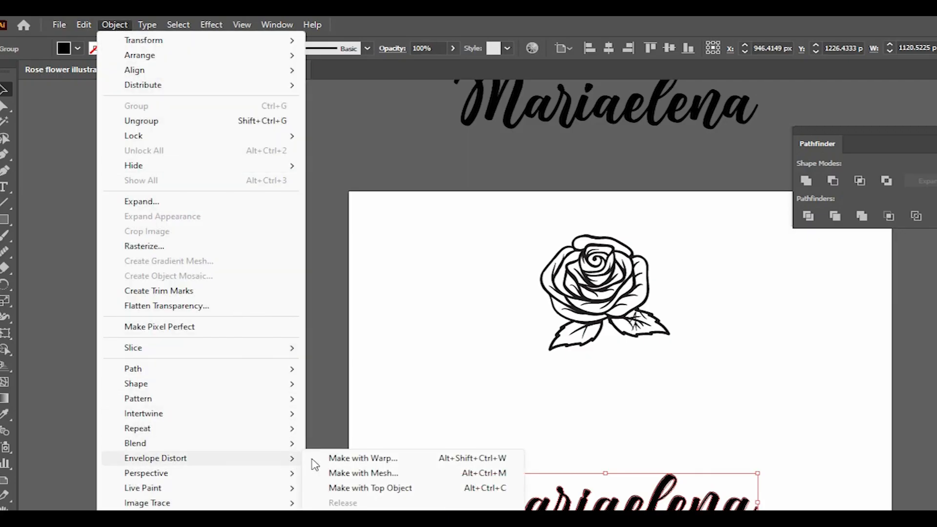
{"action": "left_click", "coordinate": [388, 461]}
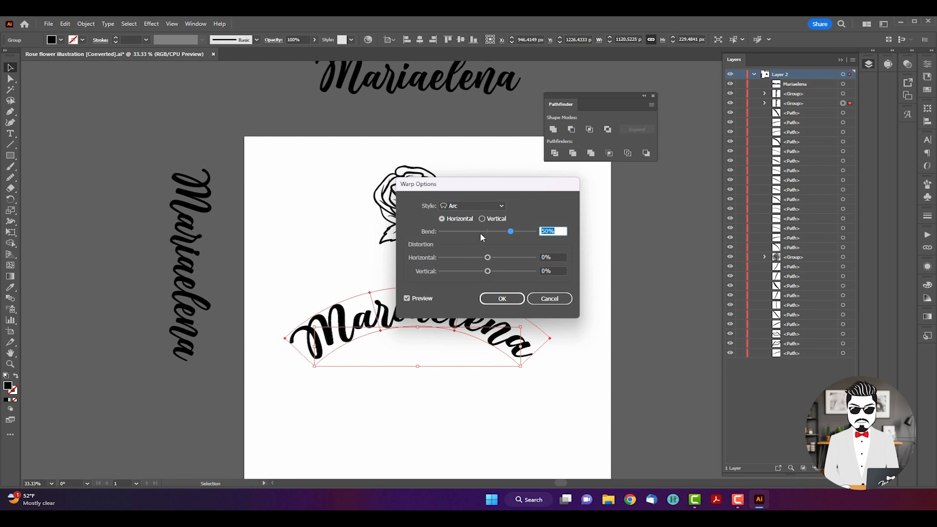
{"action": "left_click", "coordinate": [479, 205]}
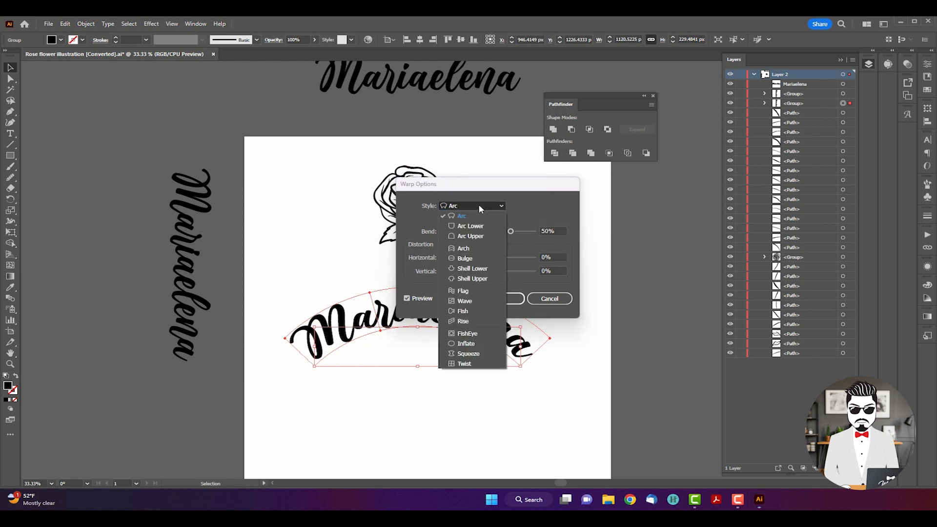
{"action": "left_click", "coordinate": [459, 292]}
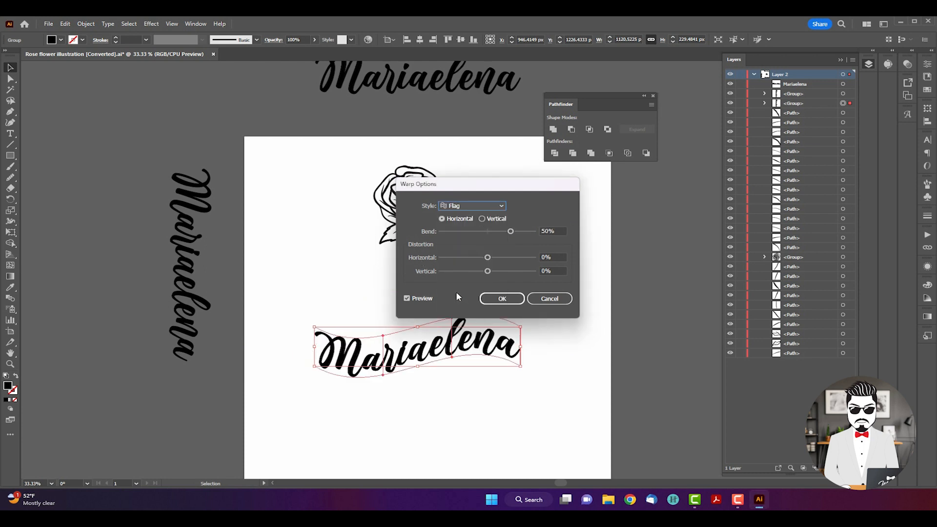
{"action": "left_click", "coordinate": [502, 298]}
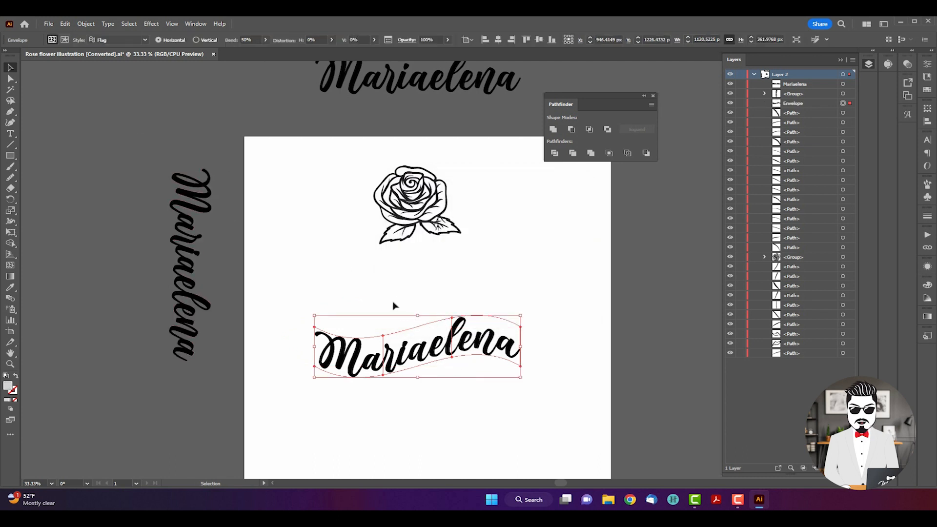
{"action": "key", "text": "ctrl+z"}
Step: Apply an envelope warp to the name with the Arc style, horizontal, at 22% bend
{"action": "left_click", "coordinate": [86, 23]}
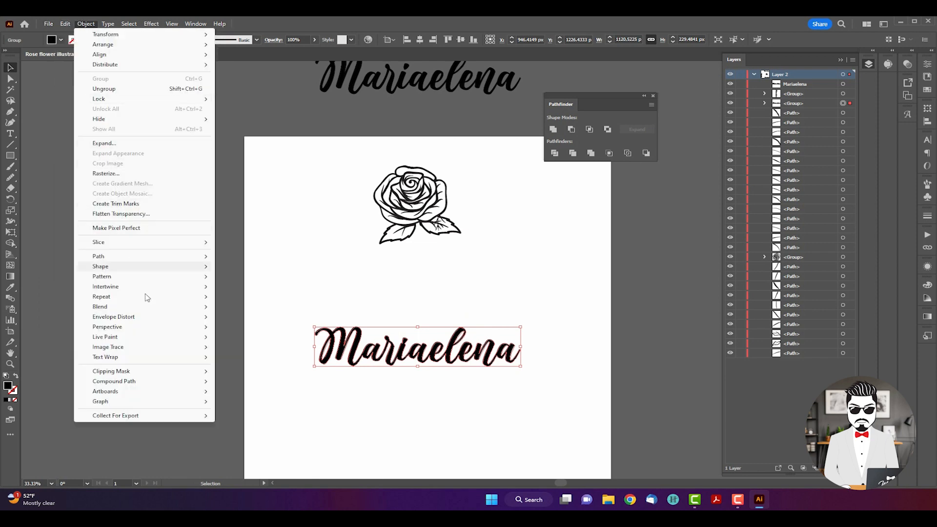
{"action": "mouse_move", "coordinate": [163, 321]}
{"action": "left_click", "coordinate": [265, 316]}
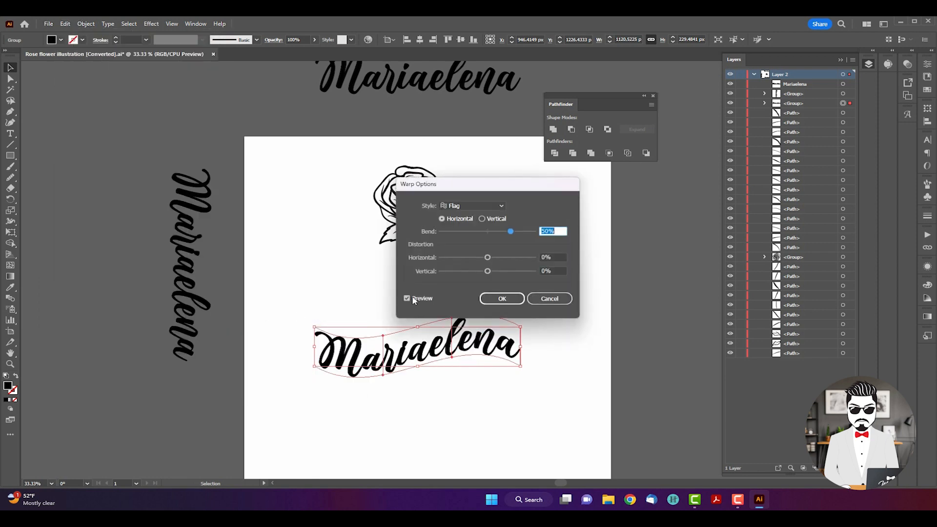
{"action": "left_click", "coordinate": [480, 204]}
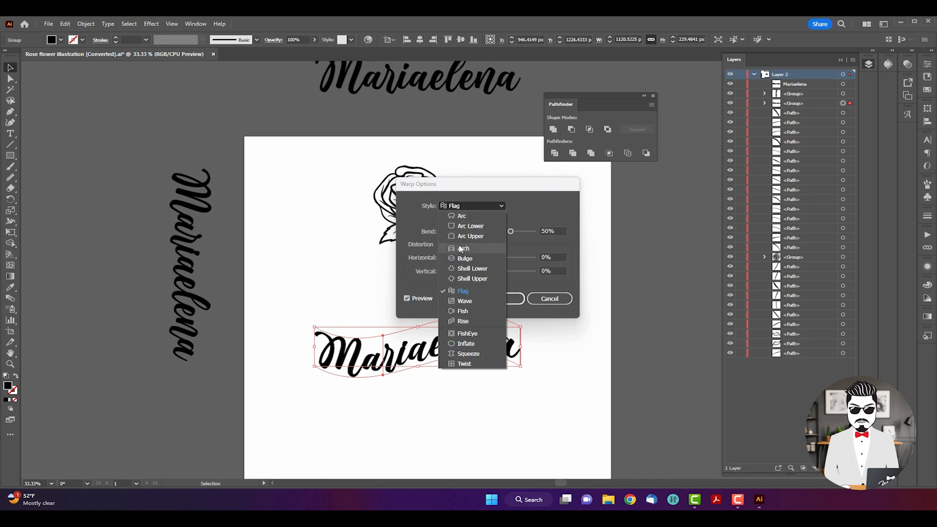
{"action": "left_click", "coordinate": [458, 245]}
{"action": "left_click", "coordinate": [461, 206]}
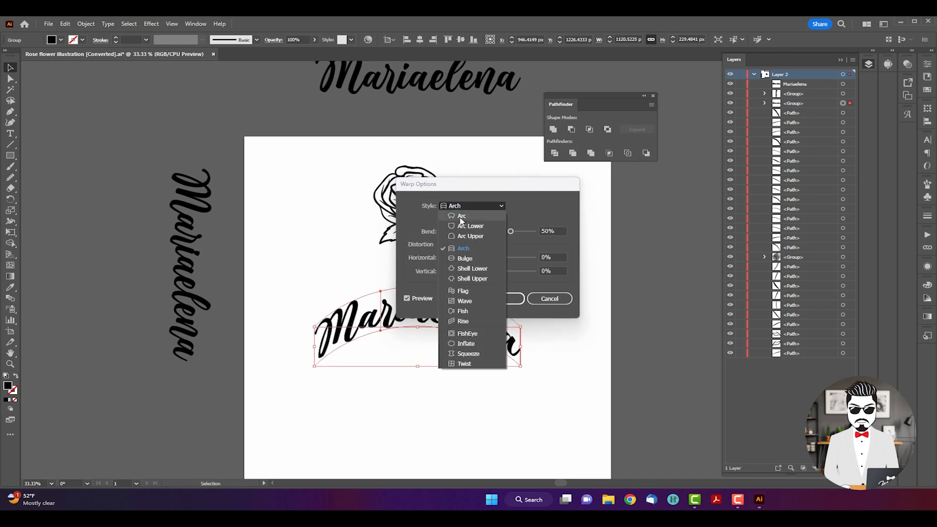
{"action": "left_click", "coordinate": [461, 221]}
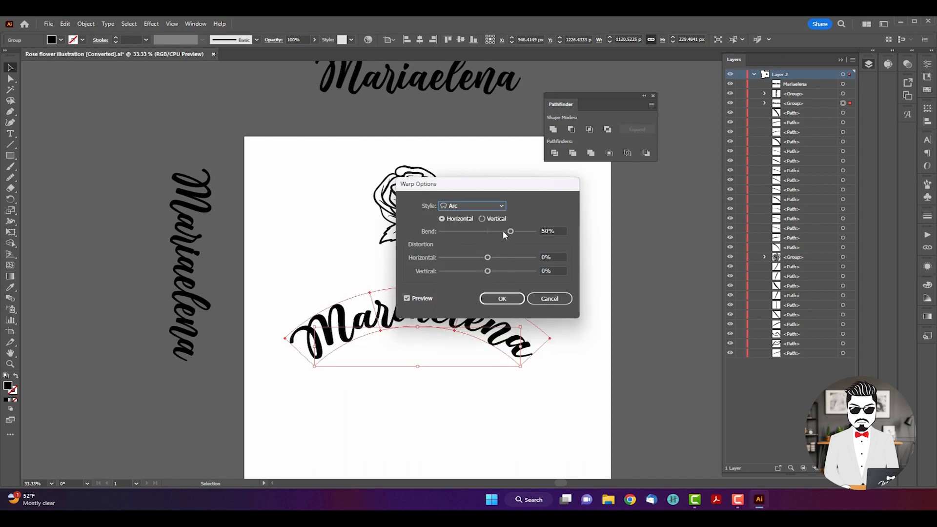
{"action": "left_click_drag", "start_coordinate": [505, 235], "coordinate": [499, 234]}
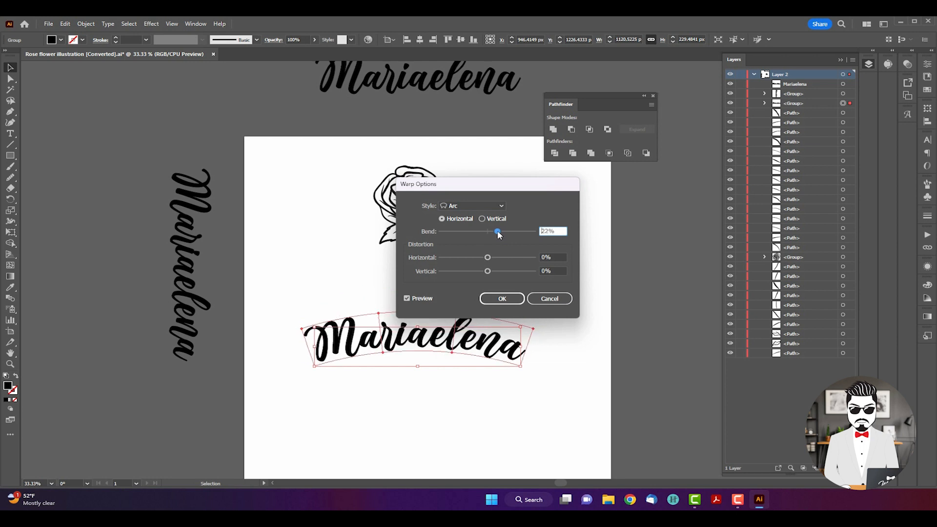
{"action": "left_click", "coordinate": [498, 298]}
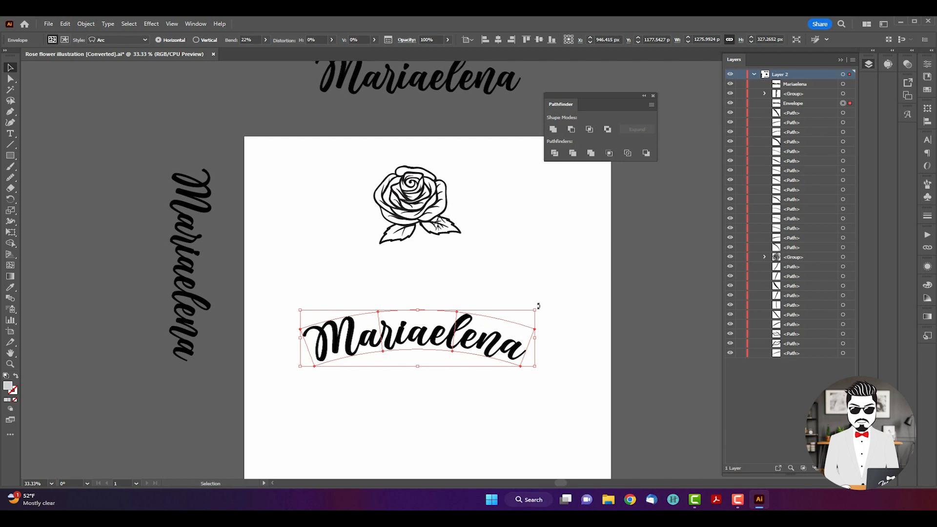
Step: Rotate the arced name to vertical, place it just below the rose's leaves and tilt it slightly clockwise
{"action": "left_click_drag", "start_coordinate": [538, 306], "coordinate": [441, 451]}
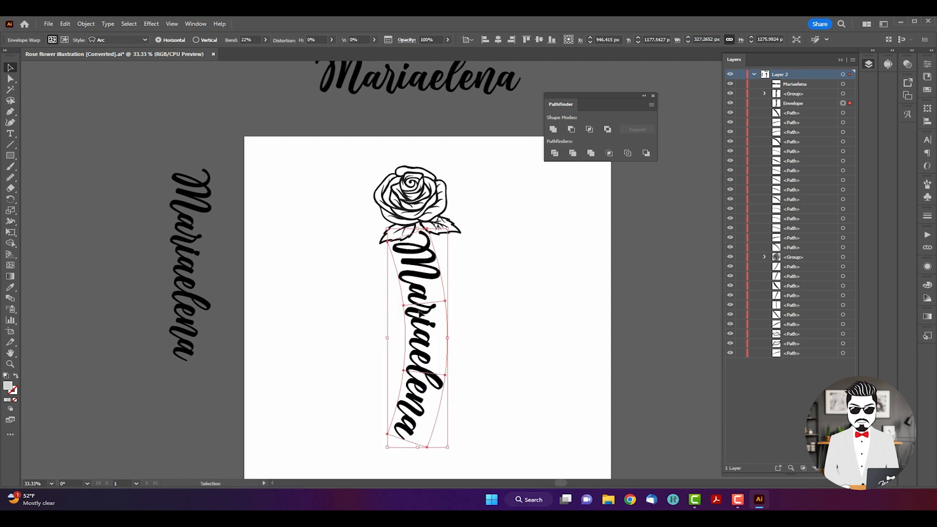
{"action": "left_click_drag", "start_coordinate": [432, 305], "coordinate": [431, 318]}
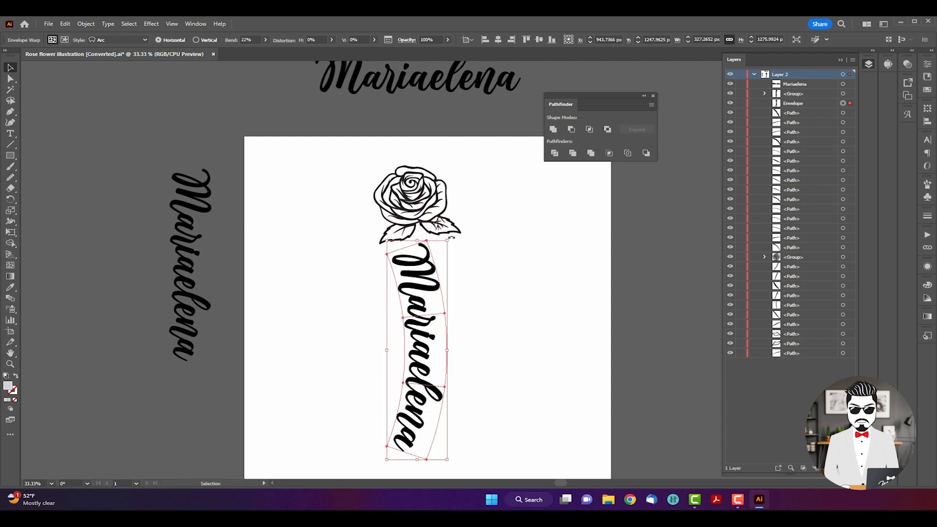
{"action": "left_click_drag", "start_coordinate": [451, 237], "coordinate": [458, 240]}
Step: Turn the warped name's envelope into regular paths with Flatten Transparency, using the Medium Resolution preset
{"action": "left_click", "coordinate": [78, 24]}
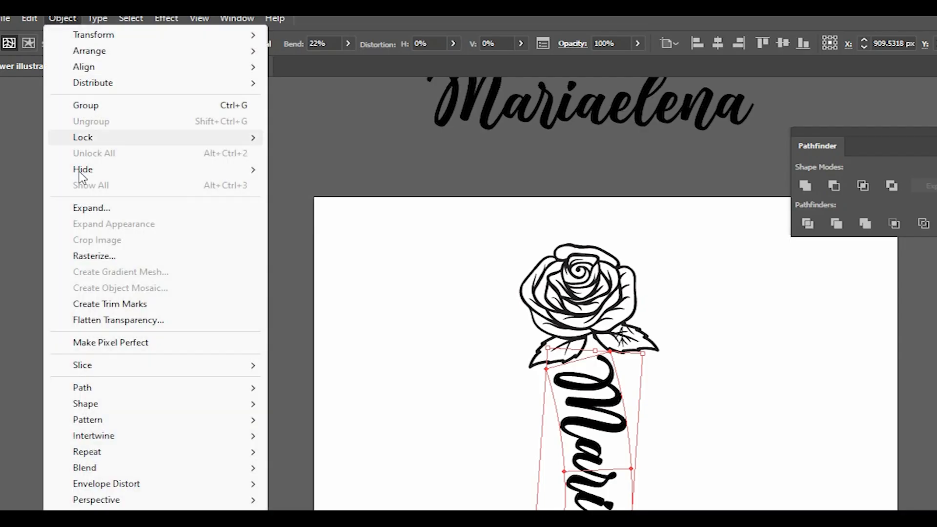
{"action": "left_click", "coordinate": [105, 222]}
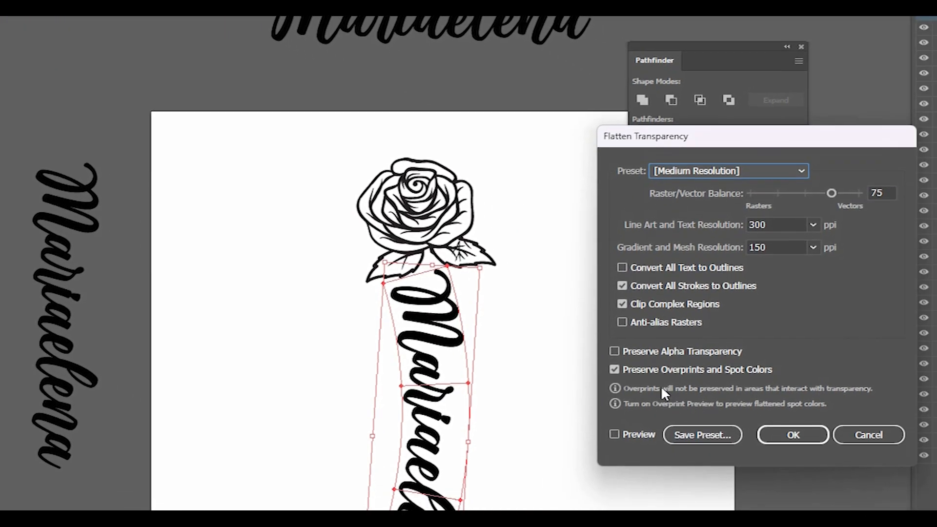
{"action": "left_click", "coordinate": [770, 432]}
{"action": "left_click", "coordinate": [752, 327]}
{"action": "left_click", "coordinate": [771, 434]}
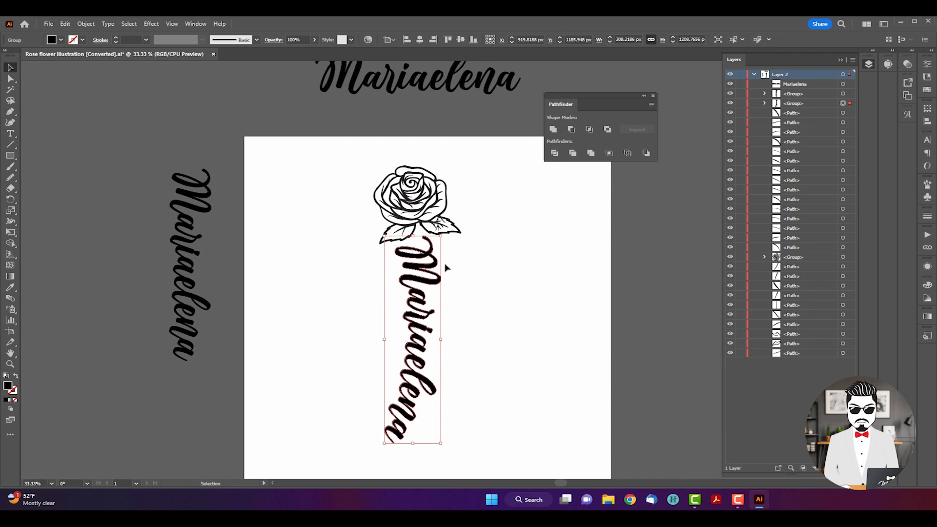
Step: Lock the existing artwork layer and add a new empty layer above it
{"action": "key", "text": "z"}
{"action": "left_click_drag", "start_coordinate": [374, 189], "coordinate": [511, 422]}
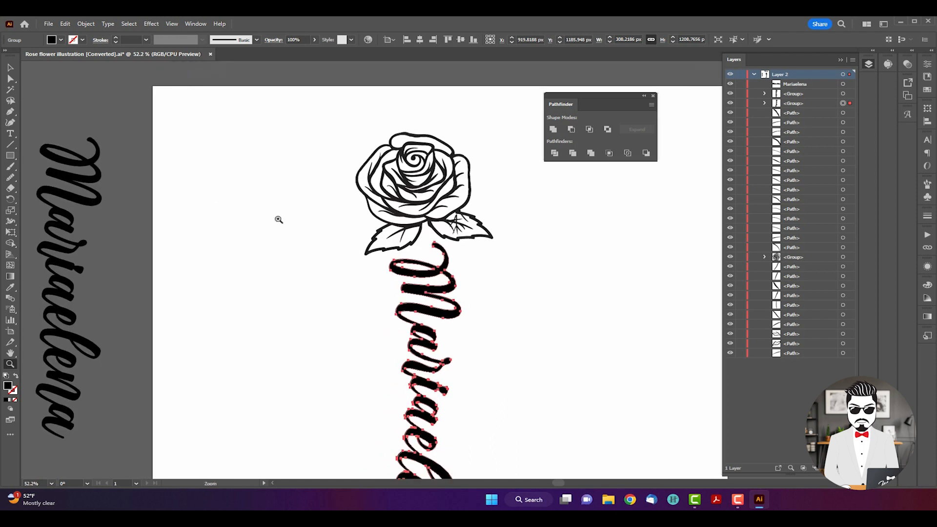
{"action": "left_click", "coordinate": [9, 112]}
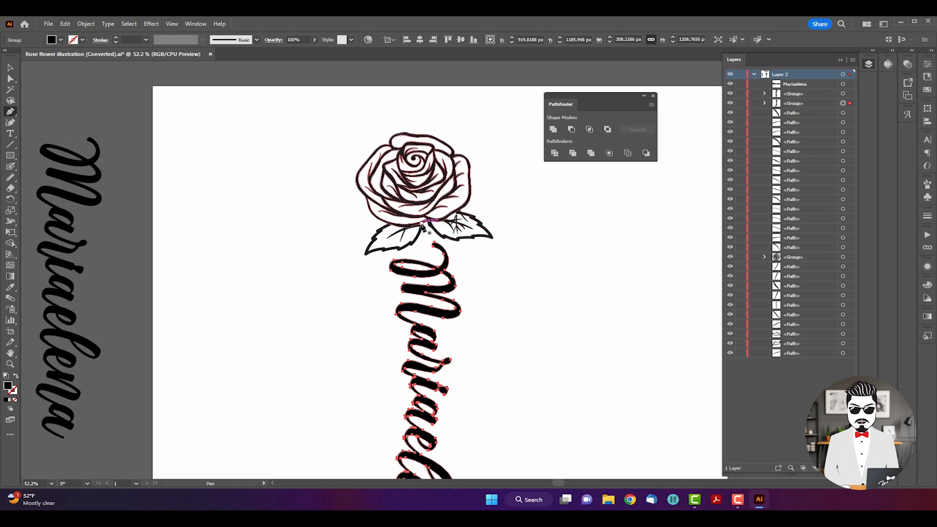
{"action": "left_click", "coordinate": [755, 75]}
{"action": "left_click", "coordinate": [741, 74]}
{"action": "left_click", "coordinate": [828, 468]}
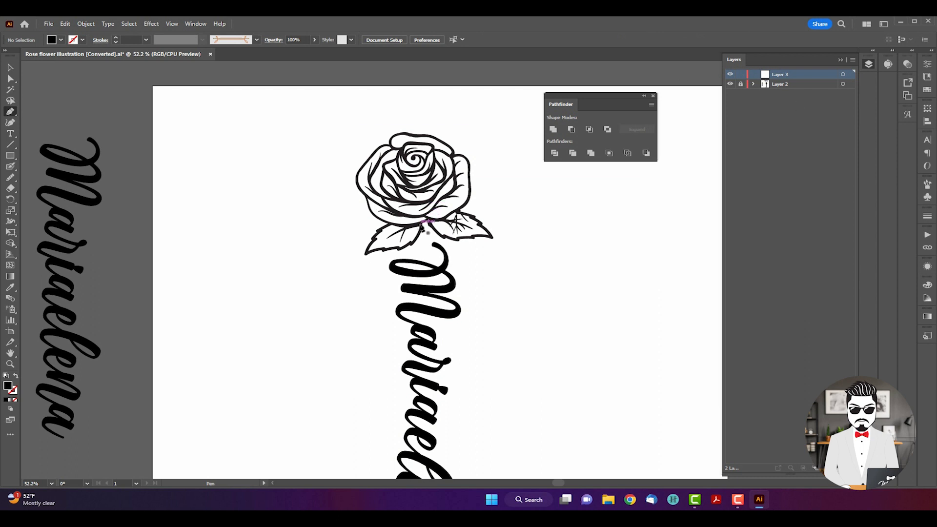
Step: Draw a filled, curved connector with the Pen tool from the base of the bloom down to the first letter's upper stroke
{"action": "left_click", "coordinate": [419, 224]}
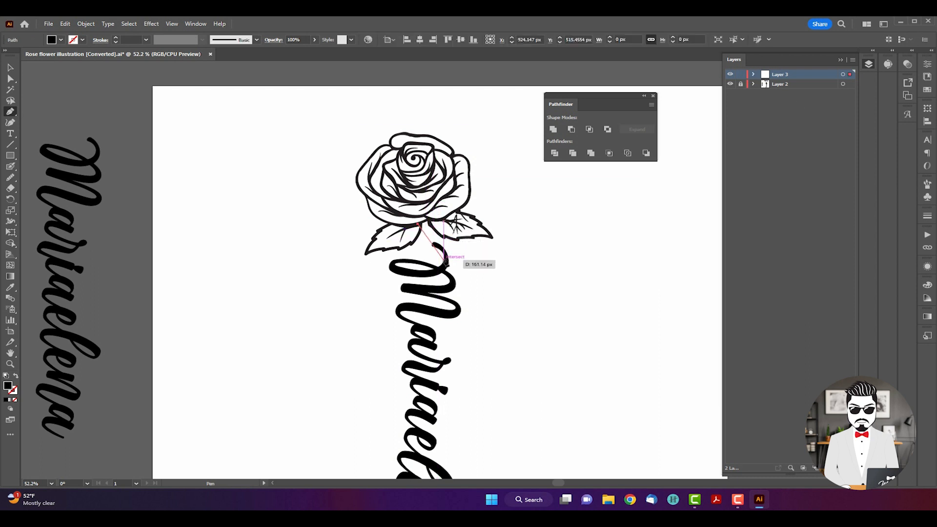
{"action": "left_click_drag", "start_coordinate": [445, 261], "coordinate": [443, 267]}
{"action": "left_click", "coordinate": [443, 276]}
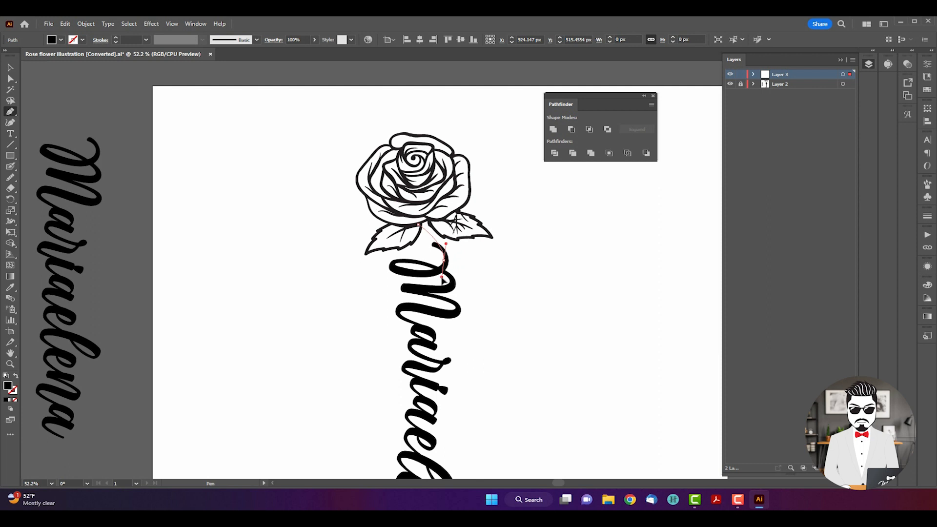
{"action": "left_click_drag", "start_coordinate": [442, 277], "coordinate": [442, 277]}
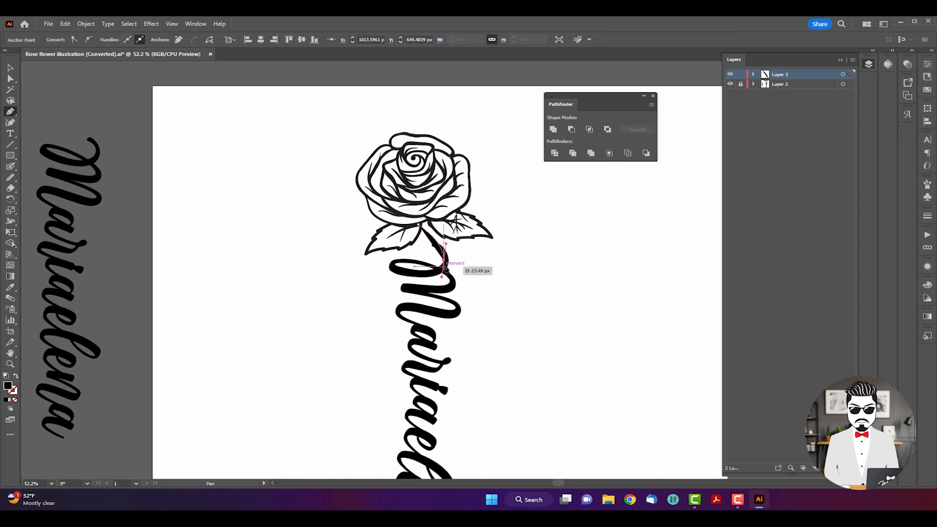
{"action": "left_click", "coordinate": [446, 264]}
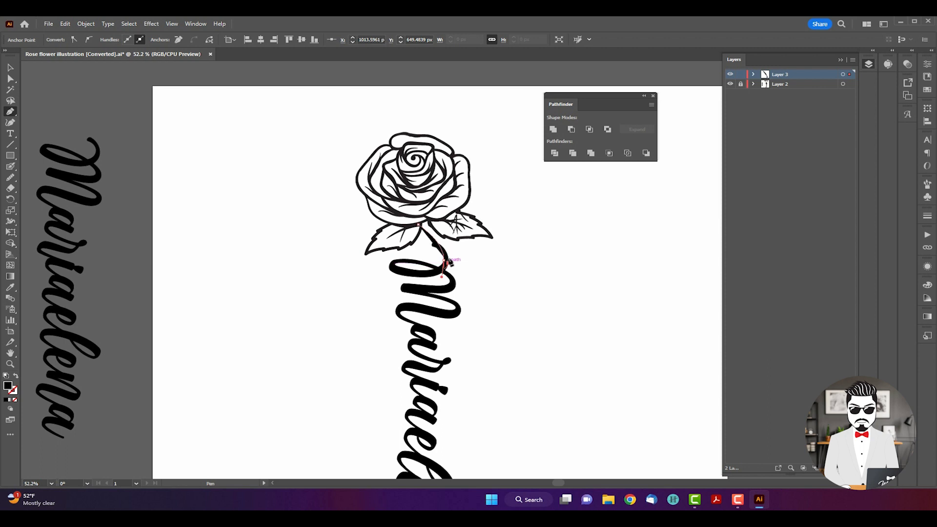
{"action": "left_click_drag", "start_coordinate": [427, 223], "coordinate": [396, 191]}
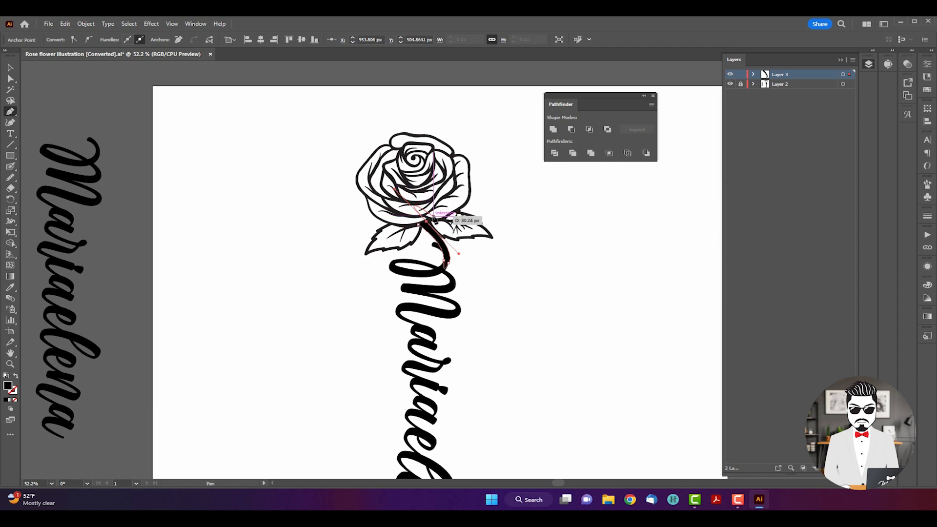
{"action": "key", "text": "ctrl+z"}
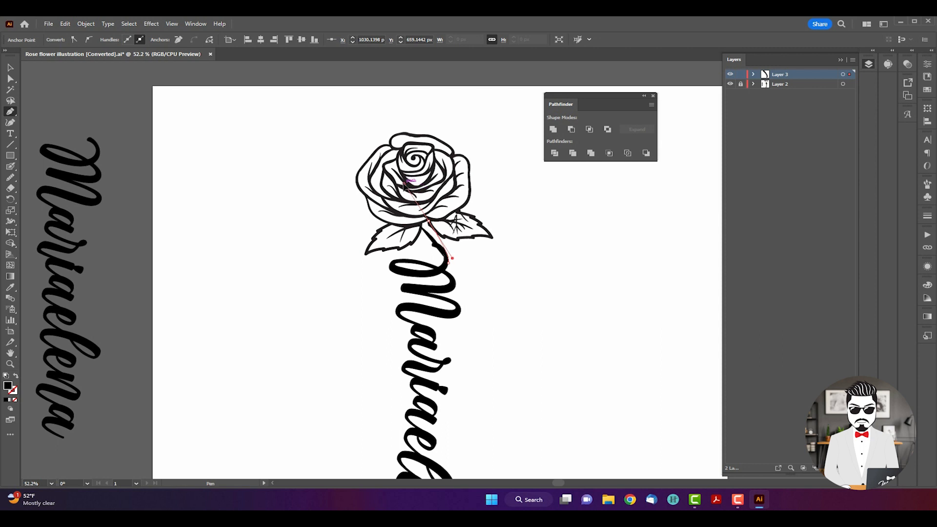
{"action": "left_click_drag", "start_coordinate": [429, 220], "coordinate": [433, 225]}
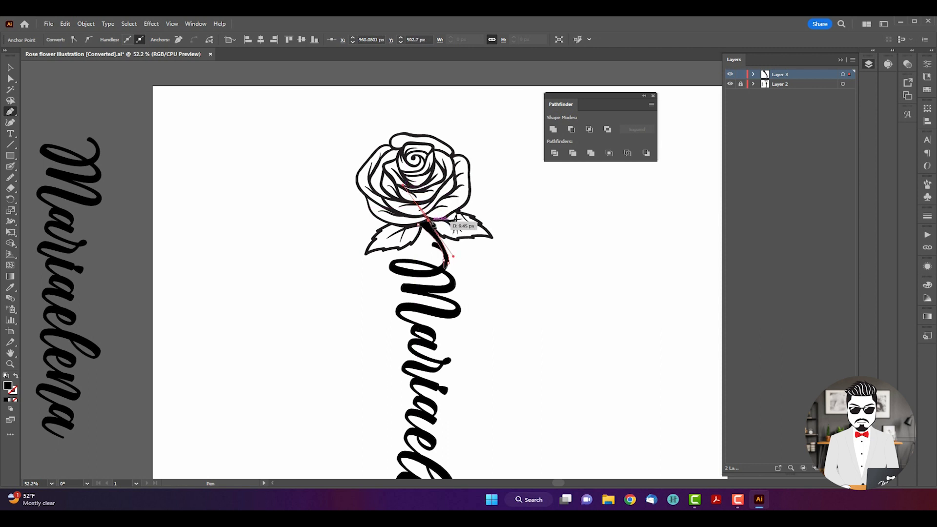
{"action": "left_click", "coordinate": [429, 221]}
{"action": "left_click", "coordinate": [418, 225]}
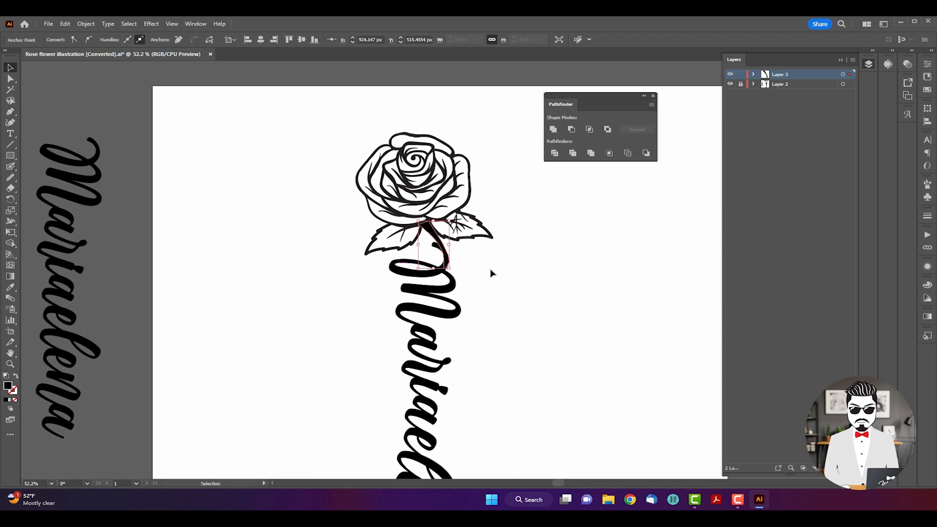
{"action": "key", "text": "v"}
Step: Unlock the artwork layer and remove the first letter's loose stroke end beside the connector with Shape Builder
{"action": "left_click", "coordinate": [459, 321]}
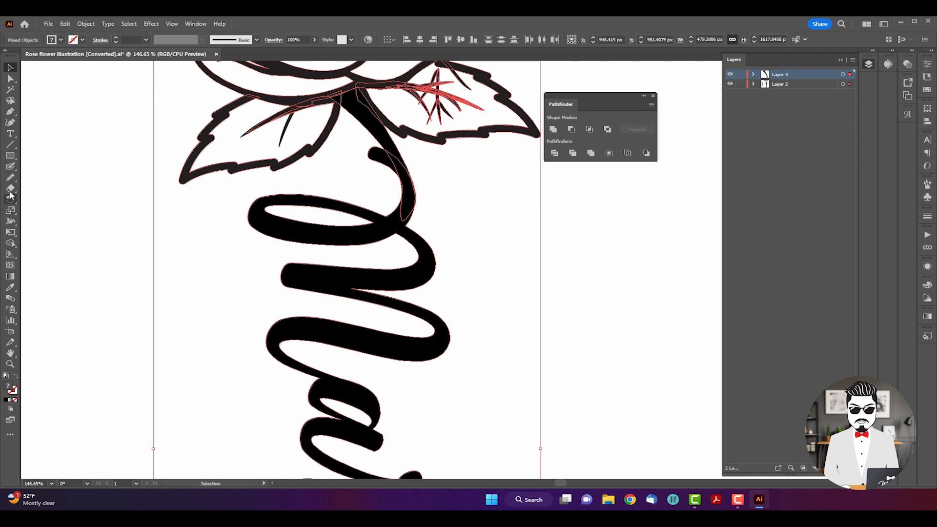
{"action": "left_click", "coordinate": [11, 243]}
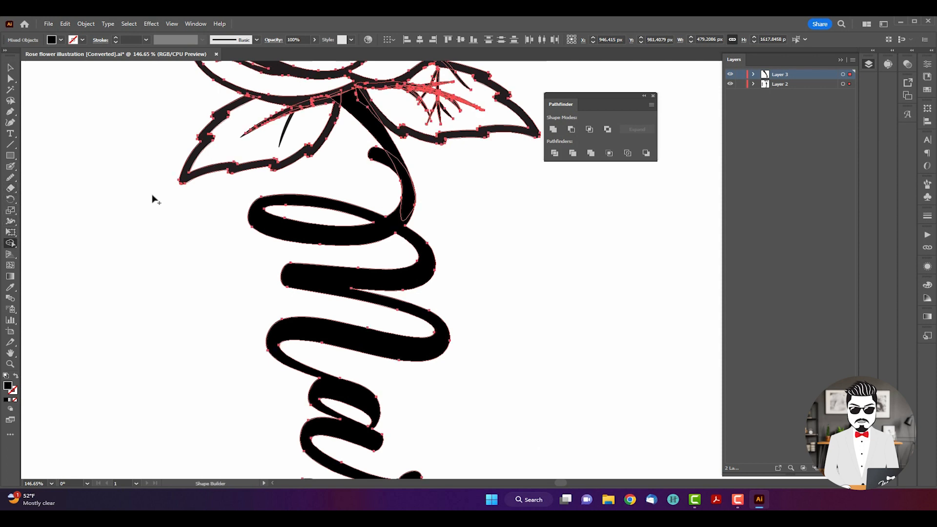
{"action": "left_click", "coordinate": [372, 155], "text": "alt"}
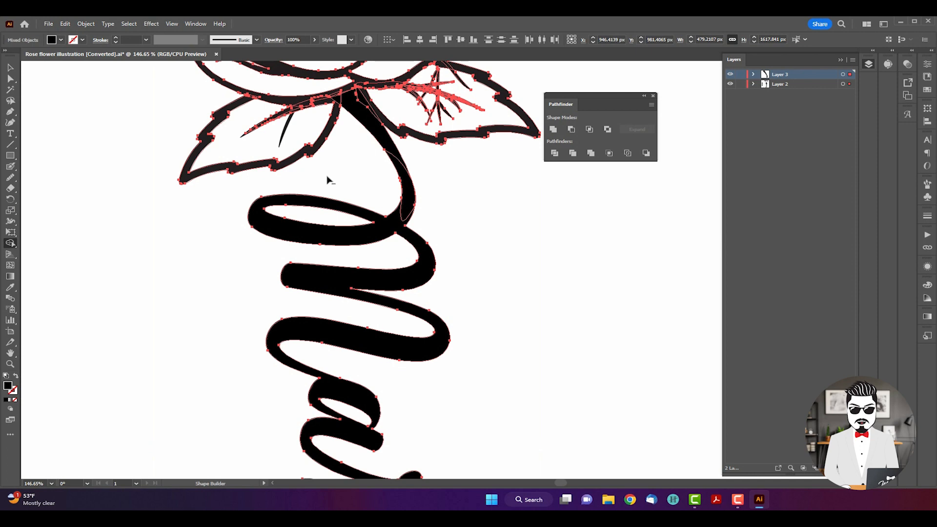
{"action": "left_click_drag", "start_coordinate": [346, 117], "coordinate": [342, 199]}
Step: Select the rose, connector and vertical name together and combine them with the Pathfinder Merge operation
{"action": "left_click", "coordinate": [11, 70]}
{"action": "key", "text": "ctrl+minus"}
{"action": "key", "text": "ctrl+minus"}
{"action": "key", "text": "ctrl+minus"}
{"action": "key", "text": "ctrl+minus"}
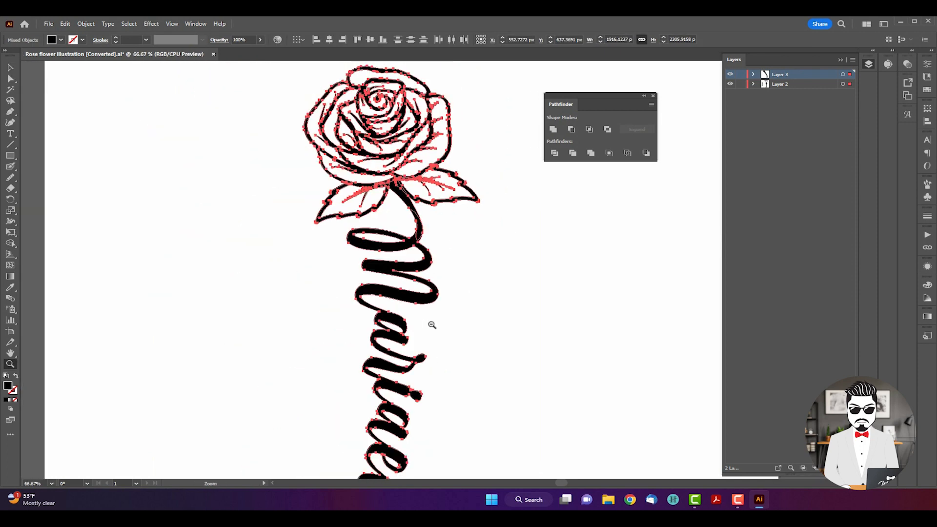
{"action": "left_click", "coordinate": [335, 237]}
{"action": "left_click_drag", "start_coordinate": [336, 237], "coordinate": [327, 283]}
{"action": "left_click_drag", "start_coordinate": [336, 143], "coordinate": [503, 447]}
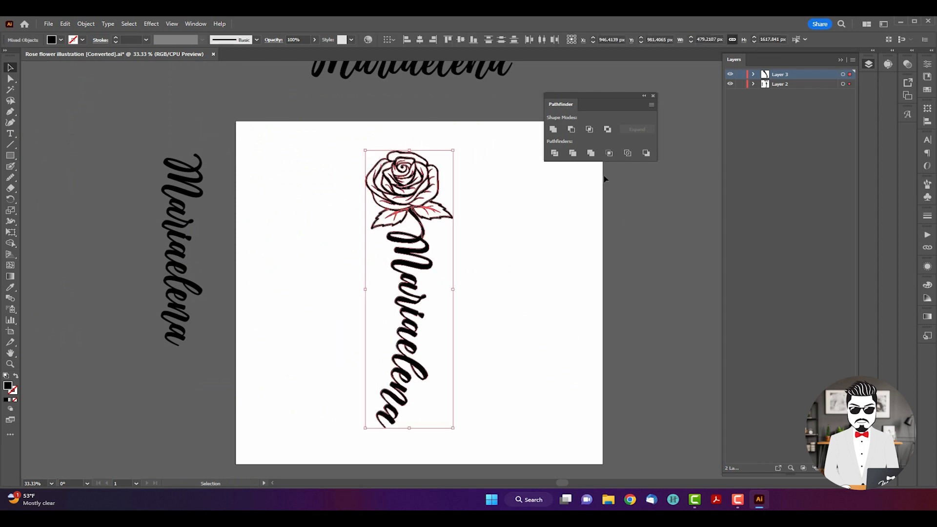
{"action": "left_click", "coordinate": [591, 153]}
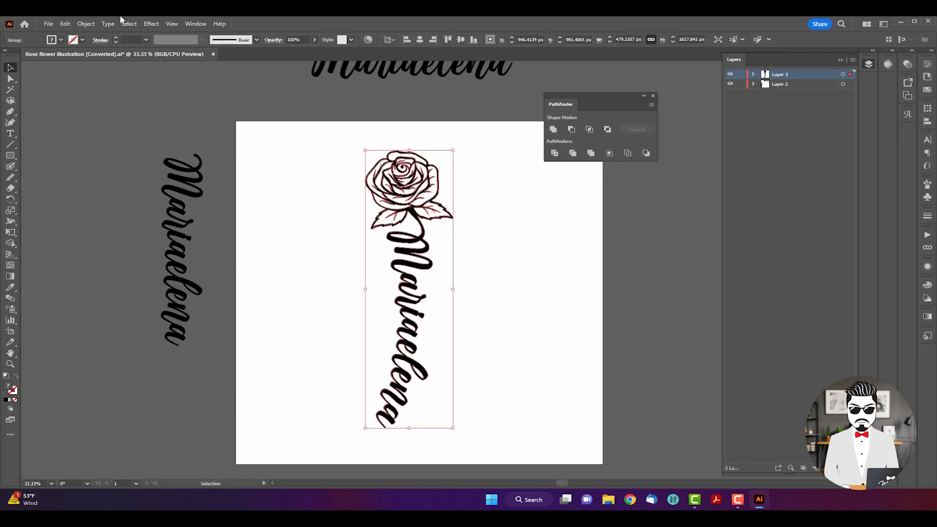
Step: Flatten the merged artwork's transparency using the Custom preset, with text and strokes converted to outlines
{"action": "left_click", "coordinate": [86, 24]}
{"action": "left_click", "coordinate": [161, 214]}
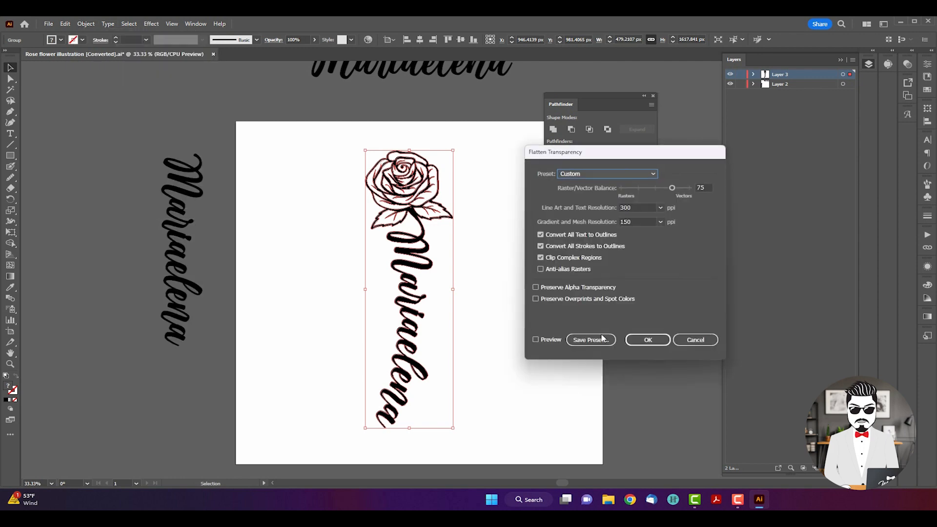
{"action": "left_click", "coordinate": [648, 340]}
Step: Delete the stray fragment inside the rose's lower outer petal with Direct Selection
{"action": "key", "text": "z"}
{"action": "left_click_drag", "start_coordinate": [409, 208], "coordinate": [487, 253]}
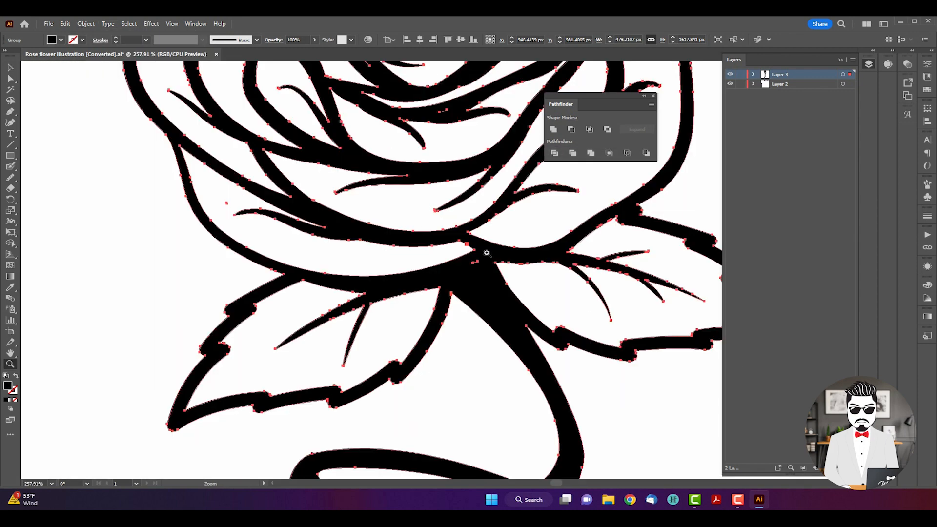
{"action": "left_click", "coordinate": [11, 78]}
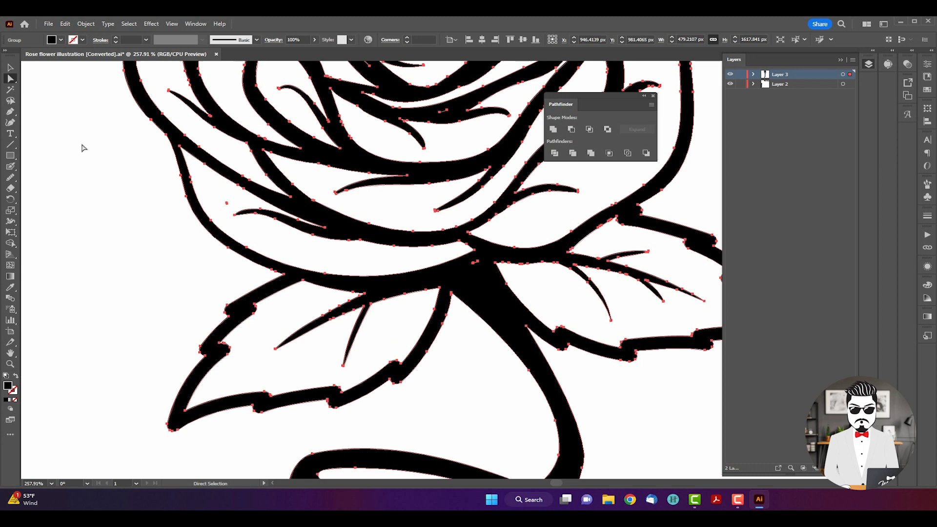
{"action": "left_click", "coordinate": [227, 204]}
{"action": "key", "text": "Delete"}
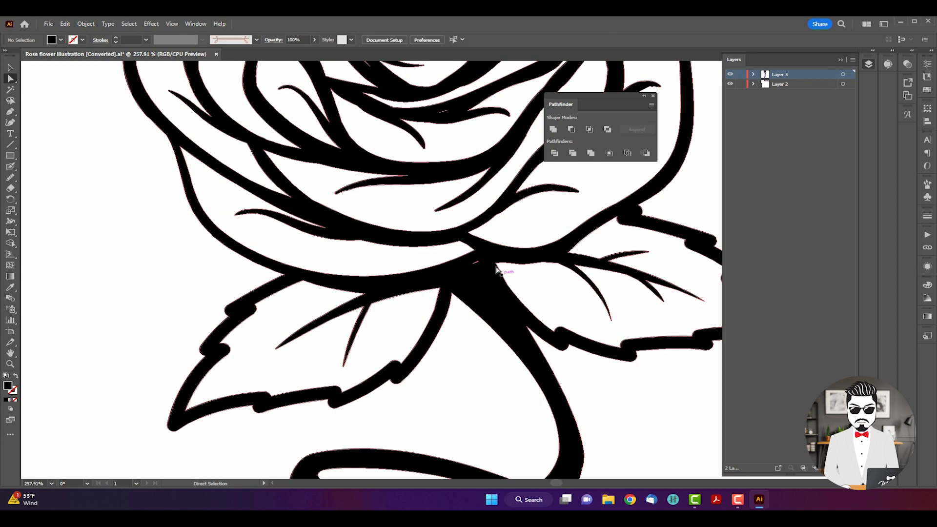
Step: Display the artwork in Outline mode and delete the leftover tiny fragments inside the rose bloom
{"action": "key", "text": "v"}
{"action": "key", "text": "ctrl+0"}
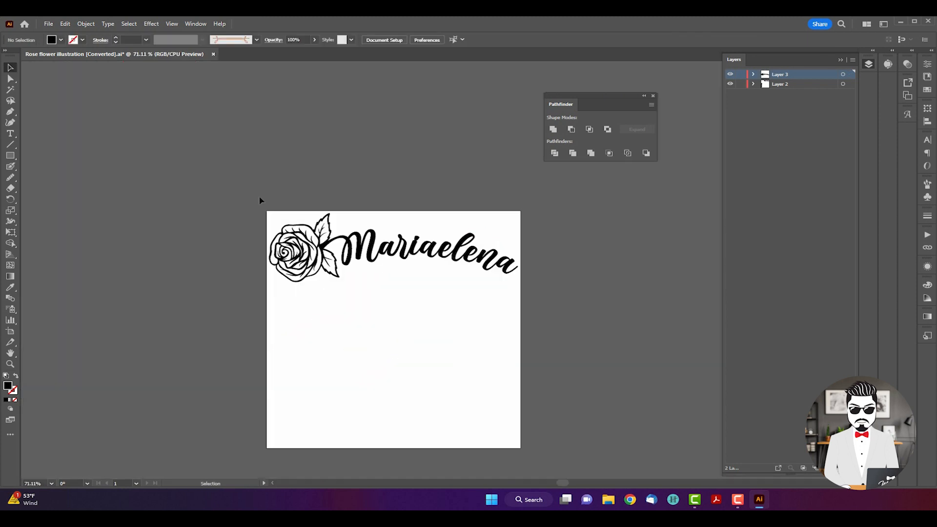
{"action": "left_click", "coordinate": [172, 24]}
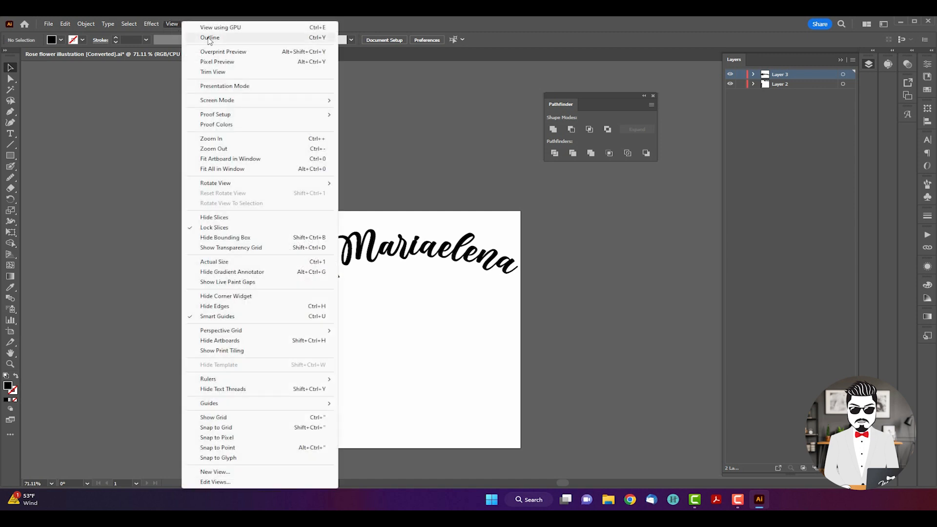
{"action": "left_click", "coordinate": [203, 38]}
{"action": "key", "text": "z"}
{"action": "left_click_drag", "start_coordinate": [286, 196], "coordinate": [469, 312]}
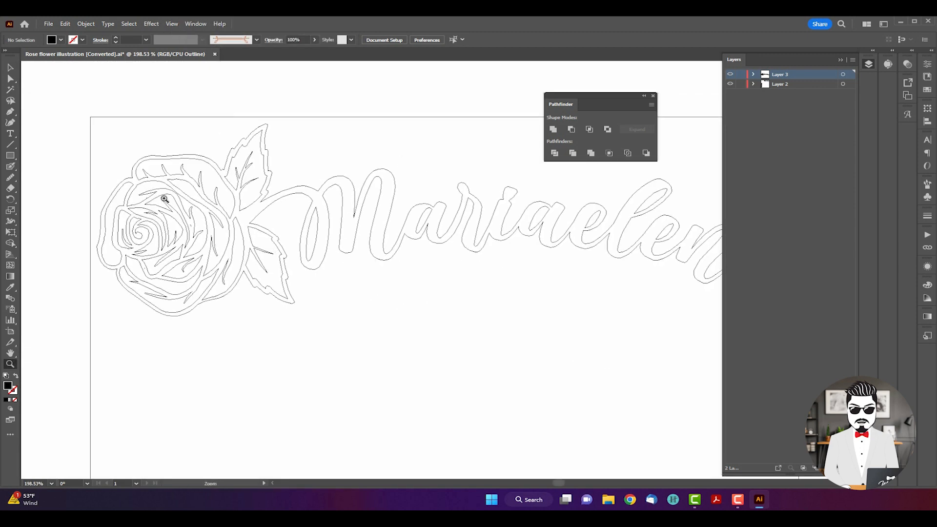
{"action": "left_click_drag", "start_coordinate": [164, 198], "coordinate": [315, 291]}
{"action": "left_click_drag", "start_coordinate": [200, 228], "coordinate": [398, 291]}
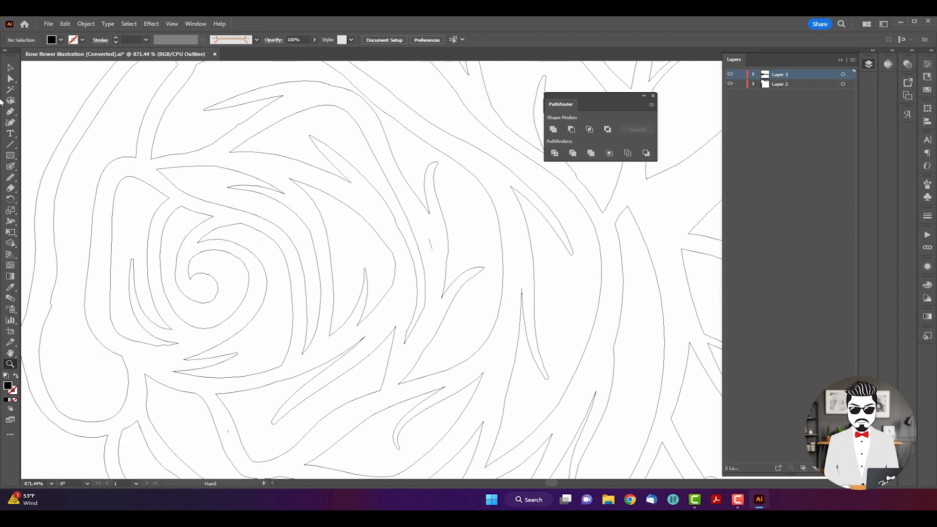
{"action": "key", "text": "a"}
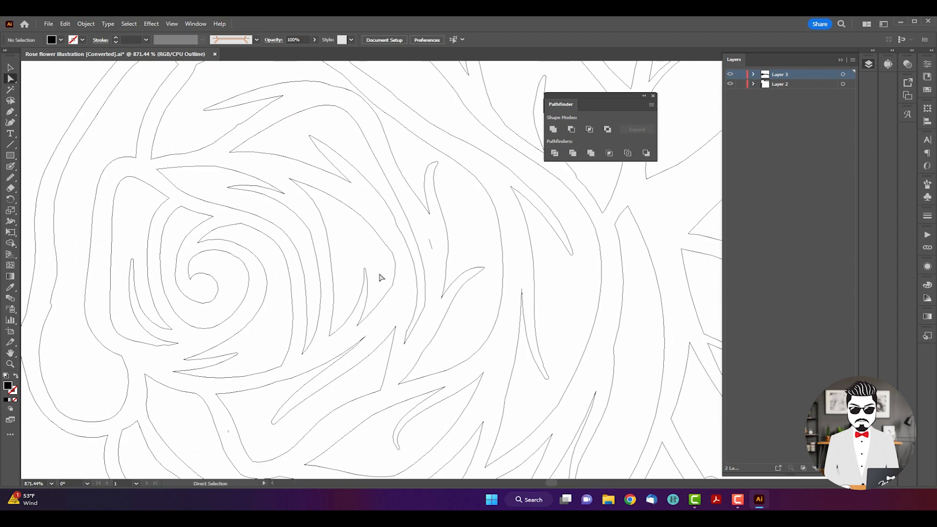
{"action": "left_click", "coordinate": [430, 246]}
{"action": "key", "text": "Delete"}
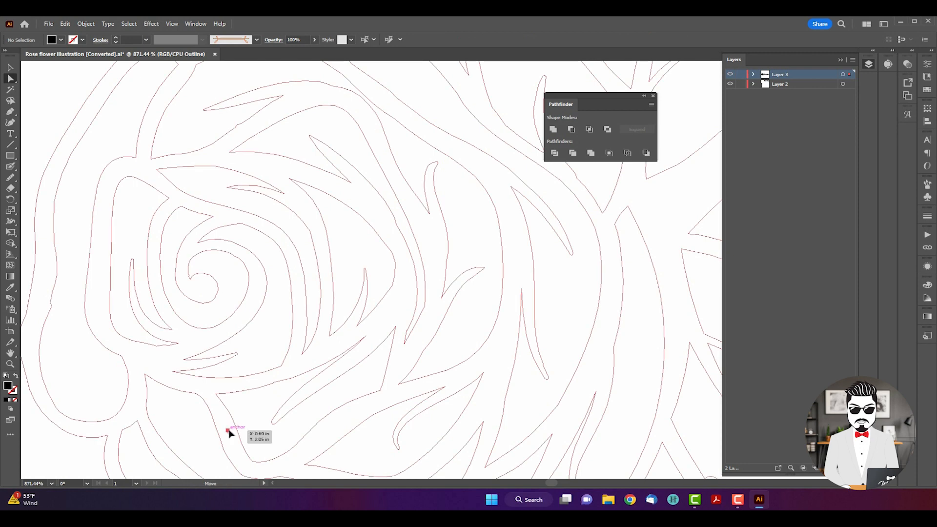
Step: Examine the outlines of the rose, leaves and lettering for remaining stray paths, and return to Preview mode
{"action": "key", "text": "z"}
{"action": "left_click", "coordinate": [381, 360], "text": "alt"}
{"action": "left_click", "coordinate": [382, 360], "text": "alt"}
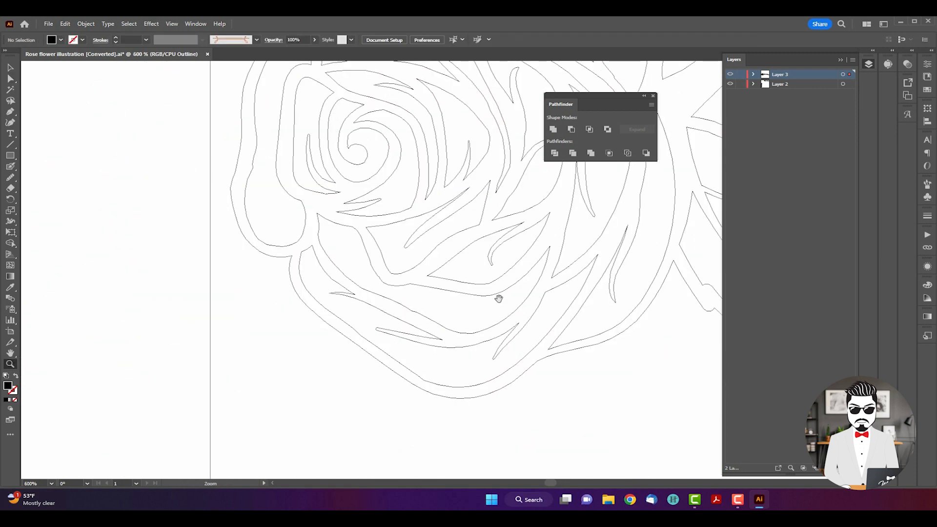
{"action": "left_click_drag", "start_coordinate": [518, 287], "coordinate": [271, 226]}
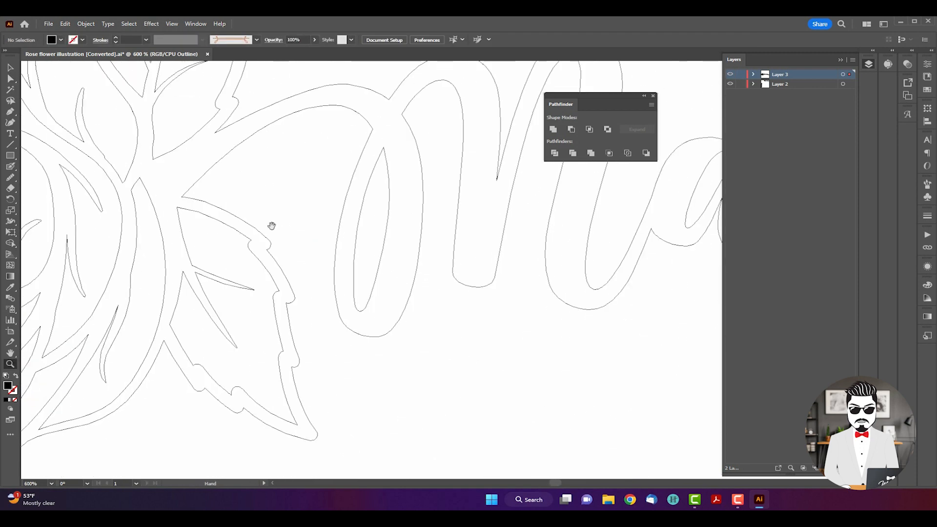
{"action": "left_click_drag", "start_coordinate": [515, 152], "coordinate": [230, 234]}
{"action": "left_click_drag", "start_coordinate": [541, 303], "coordinate": [324, 265]}
{"action": "left_click", "coordinate": [542, 294], "text": "alt"}
{"action": "left_click", "coordinate": [542, 294], "text": "alt"}
{"action": "left_click", "coordinate": [542, 294], "text": "alt"}
{"action": "left_click_drag", "start_coordinate": [458, 276], "coordinate": [573, 266]}
{"action": "left_click", "coordinate": [431, 259], "text": "alt"}
{"action": "left_click", "coordinate": [431, 259], "text": "alt"}
{"action": "left_click_drag", "start_coordinate": [398, 250], "coordinate": [417, 240]}
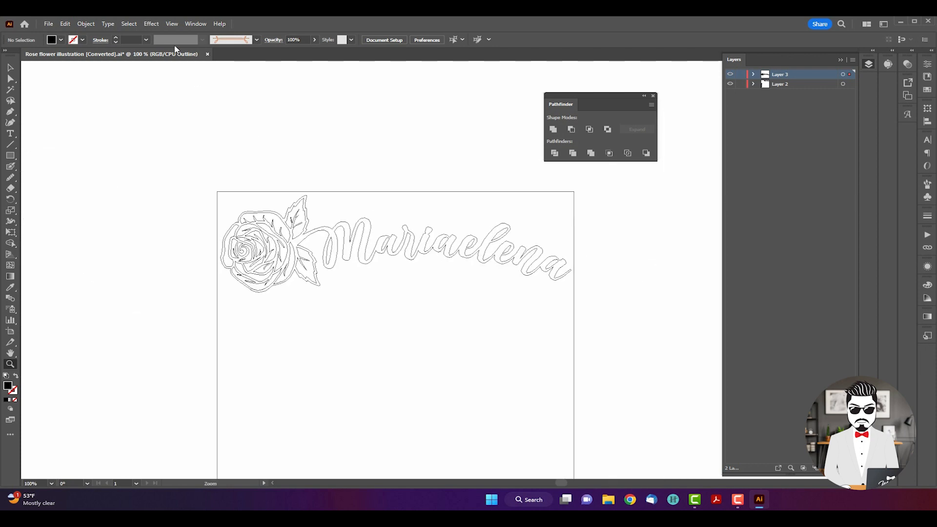
{"action": "left_click", "coordinate": [171, 24]}
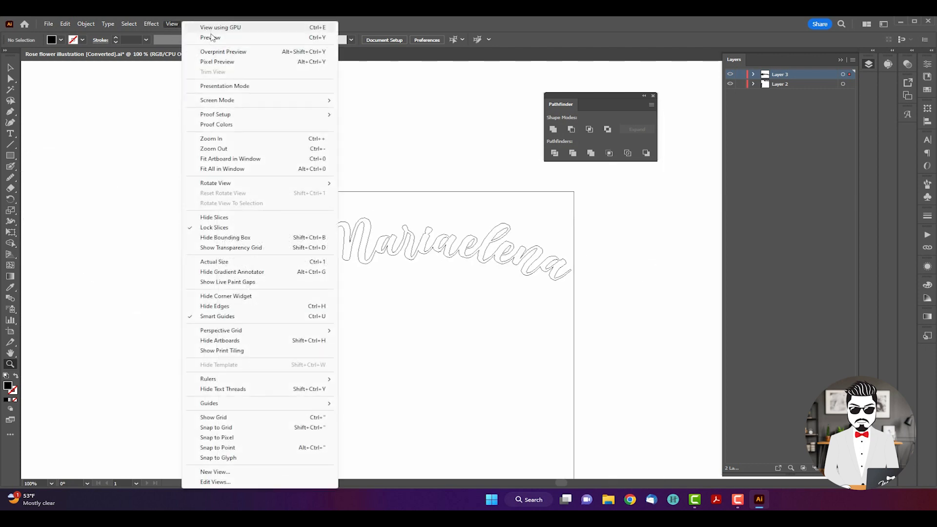
{"action": "left_click", "coordinate": [211, 37]}
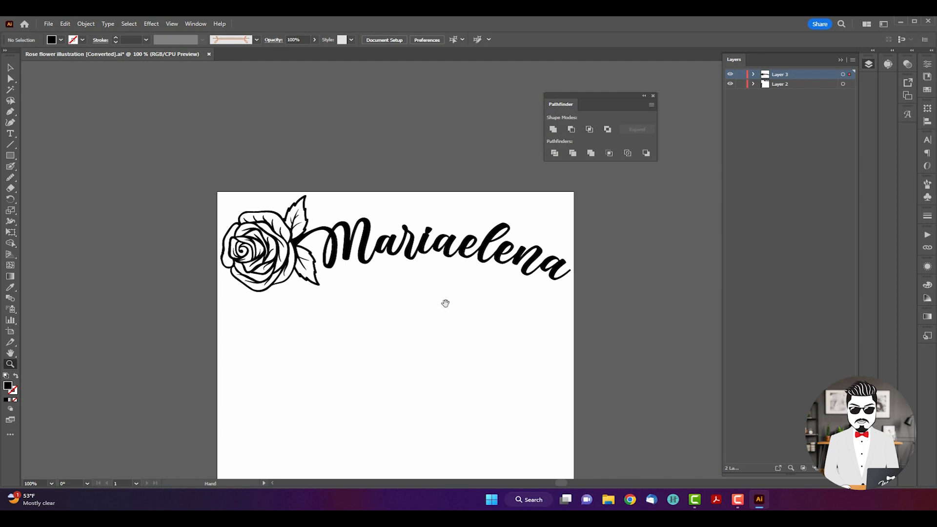
Step: Dock the Pathfinder panel with the collapsed panels and select the whole rose-and-name design
{"action": "left_click_drag", "start_coordinate": [445, 303], "coordinate": [405, 224]}
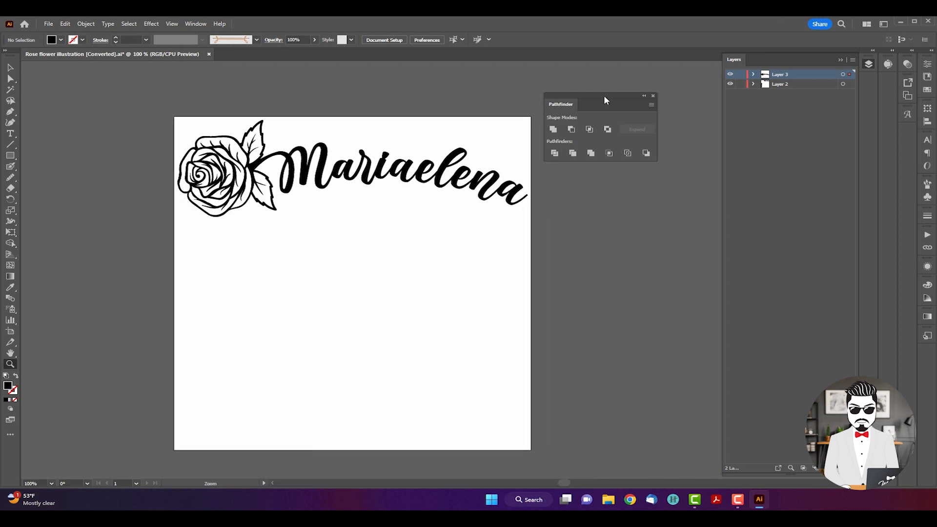
{"action": "left_click_drag", "start_coordinate": [604, 95], "coordinate": [906, 131]}
{"action": "left_click_drag", "start_coordinate": [195, 129], "coordinate": [223, 154]}
{"action": "key", "text": "v"}
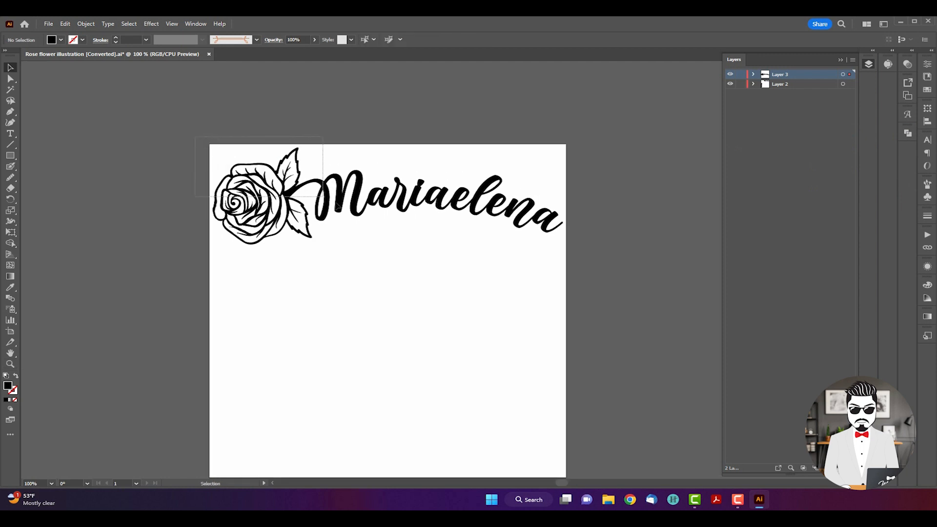
{"action": "left_click_drag", "start_coordinate": [323, 196], "coordinate": [493, 256]}
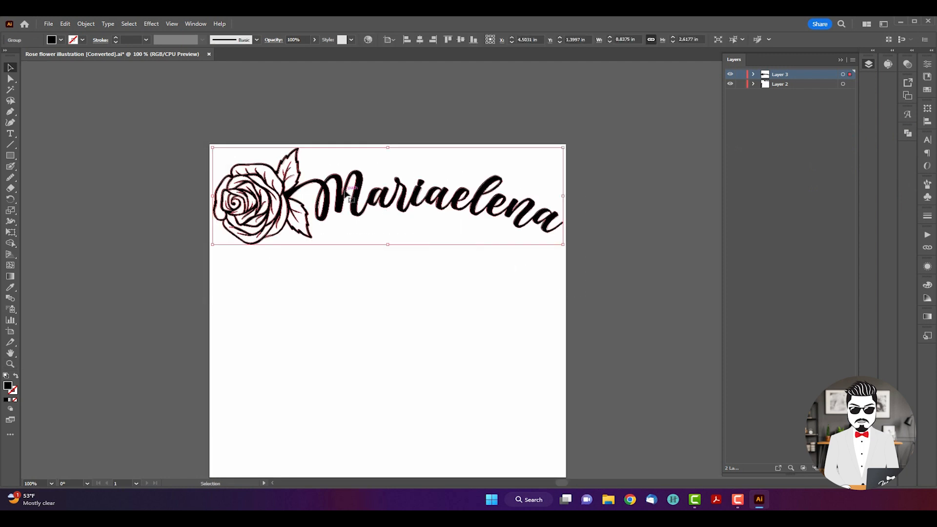
Step: Place a copy of the rose-and-name design directly below the original and delete the cutout inside the copy's upper leaf
{"action": "left_click_drag", "start_coordinate": [340, 199], "coordinate": [338, 294]}
{"action": "key", "text": "a"}
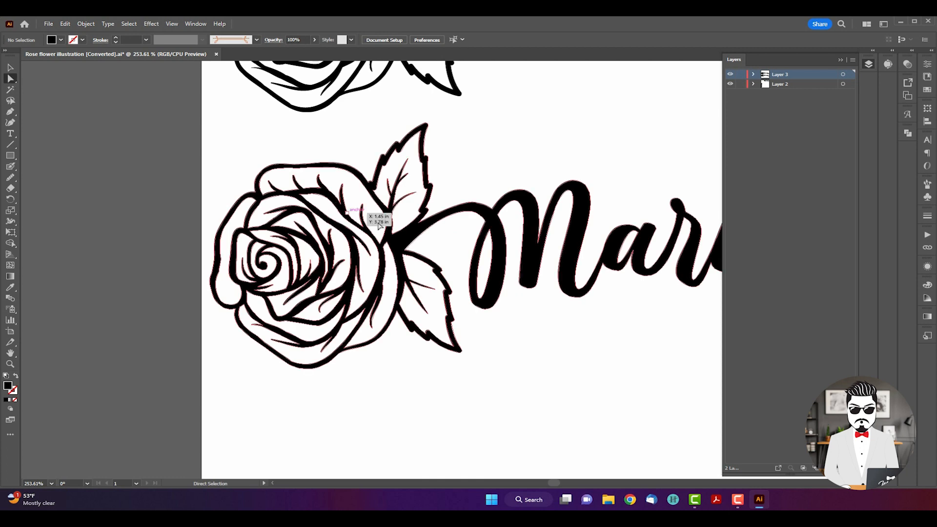
{"action": "left_click", "coordinate": [393, 235]}
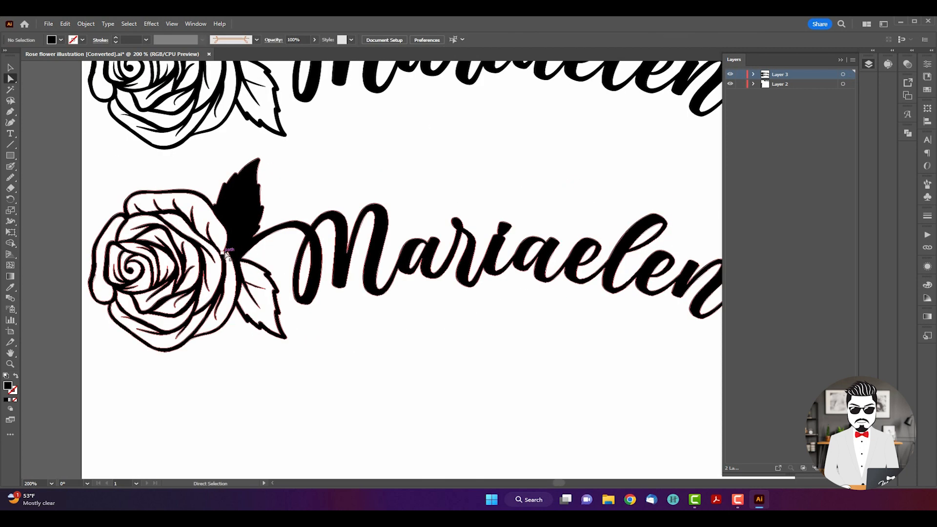
Step: Delete the inner cutout paths of the copy's upper and side outer petals and its lower leaf to make them solid
{"action": "left_click", "coordinate": [223, 252]}
{"action": "key", "text": "Delete"}
{"action": "key", "text": "Delete"}
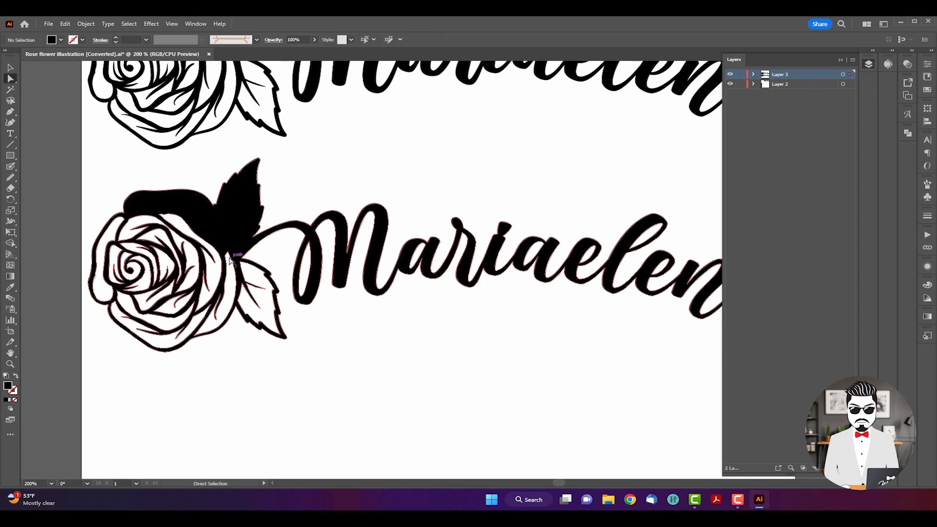
{"action": "left_click", "coordinate": [231, 254]}
{"action": "key", "text": "Delete"}
{"action": "key", "text": "Delete"}
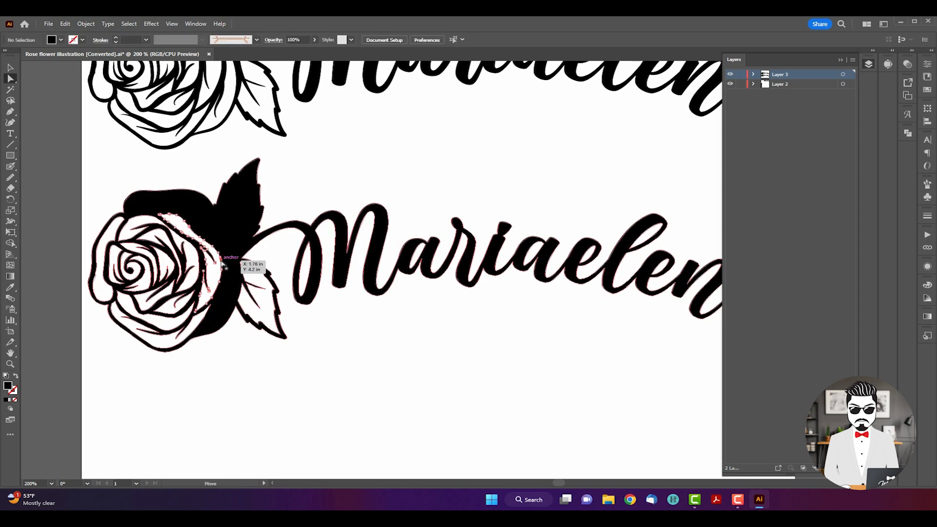
{"action": "left_click", "coordinate": [220, 261]}
{"action": "key", "text": "Delete"}
{"action": "key", "text": "Delete"}
{"action": "left_click", "coordinate": [240, 266]}
{"action": "key", "text": "Delete"}
{"action": "key", "text": "Delete"}
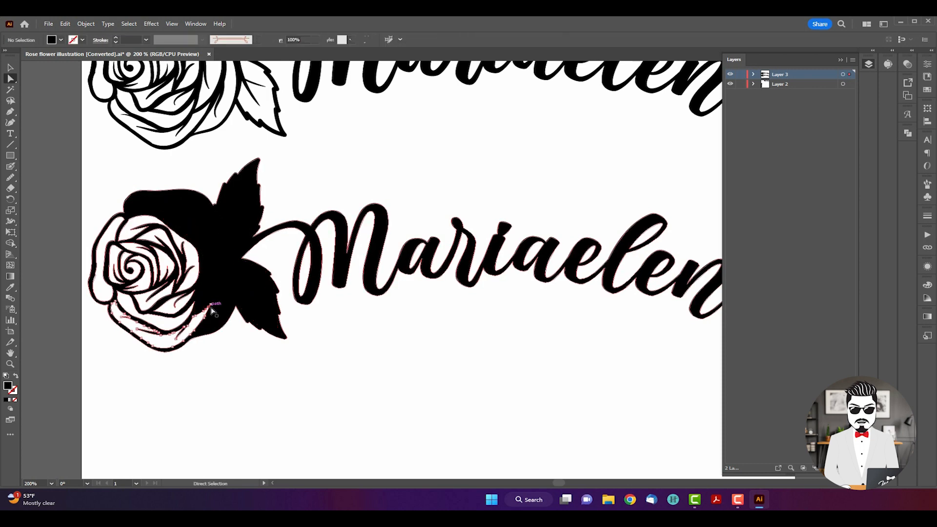
Step: Delete the cutout paths in the copied rose's lower outer petal and the neighbouring inner petals
{"action": "left_click", "coordinate": [216, 307]}
{"action": "key", "text": "Delete"}
{"action": "key", "text": "Delete"}
{"action": "left_click", "coordinate": [195, 299]}
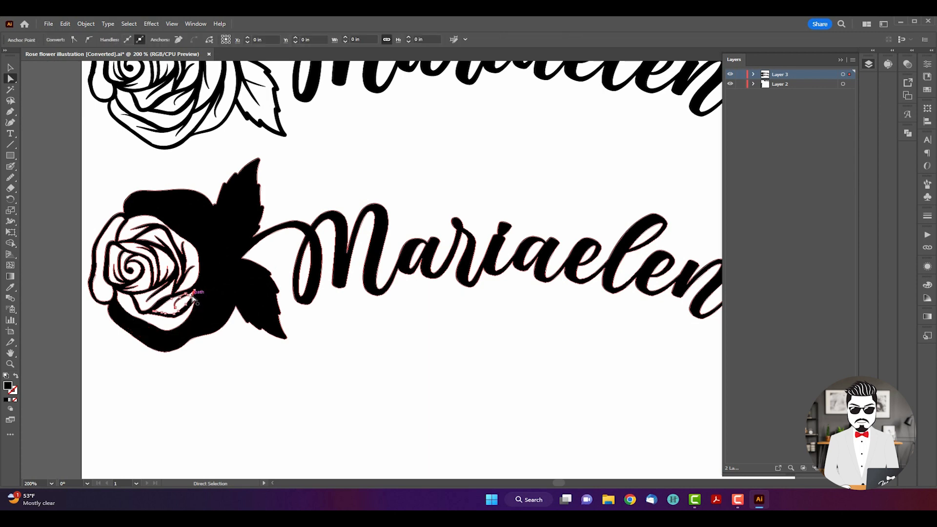
{"action": "key", "text": "Delete"}
{"action": "left_click", "coordinate": [195, 295]}
{"action": "key", "text": "Delete"}
{"action": "left_click", "coordinate": [195, 293]}
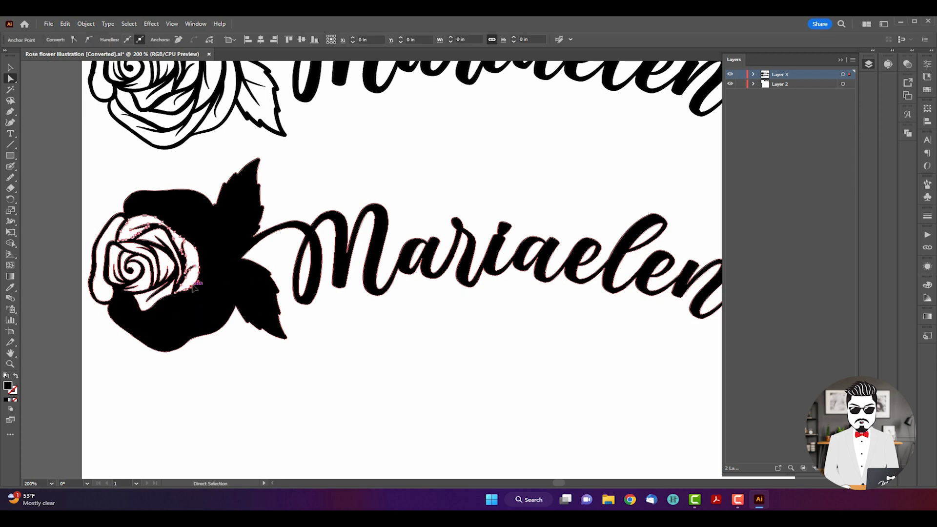
{"action": "key", "text": "Delete"}
Step: Delete the remaining cutouts around the center of the copied rose to turn the bloom into a solid silhouette
{"action": "left_click", "coordinate": [181, 283]}
{"action": "key", "text": "Delete"}
{"action": "left_click", "coordinate": [174, 279]}
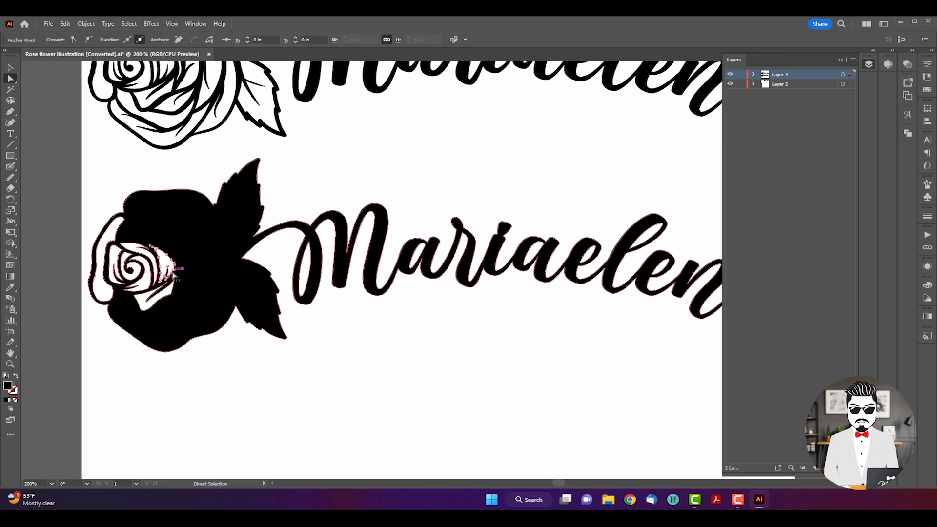
{"action": "key", "text": "Delete"}
{"action": "left_click", "coordinate": [155, 282]}
{"action": "key", "text": "Delete"}
{"action": "left_click", "coordinate": [153, 275]}
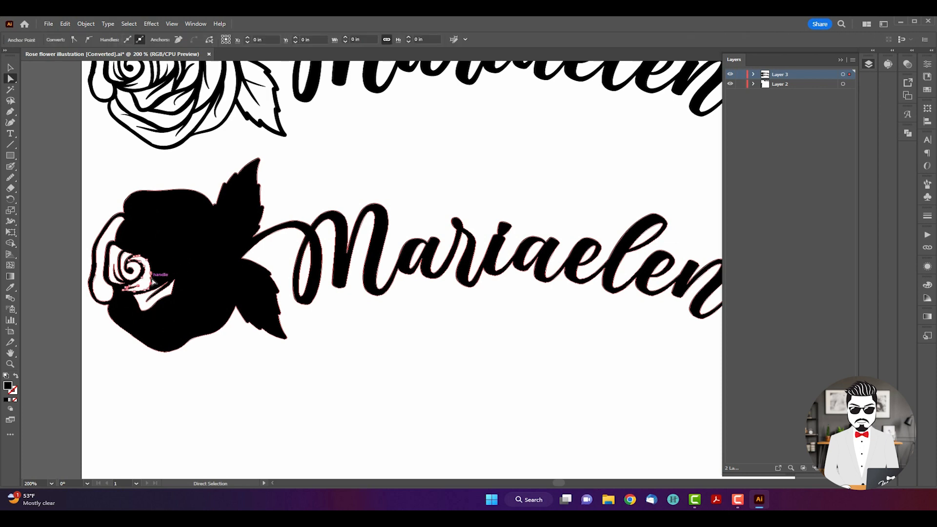
{"action": "key", "text": "Delete"}
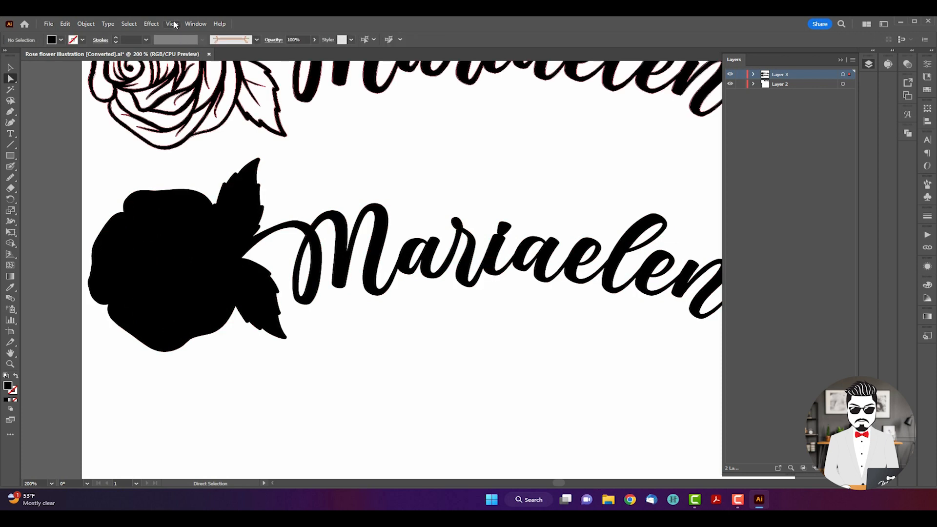
Step: Examine both designs in Outline mode for leftover paths inside the silhouette, and return to Preview mode
{"action": "left_click", "coordinate": [174, 25]}
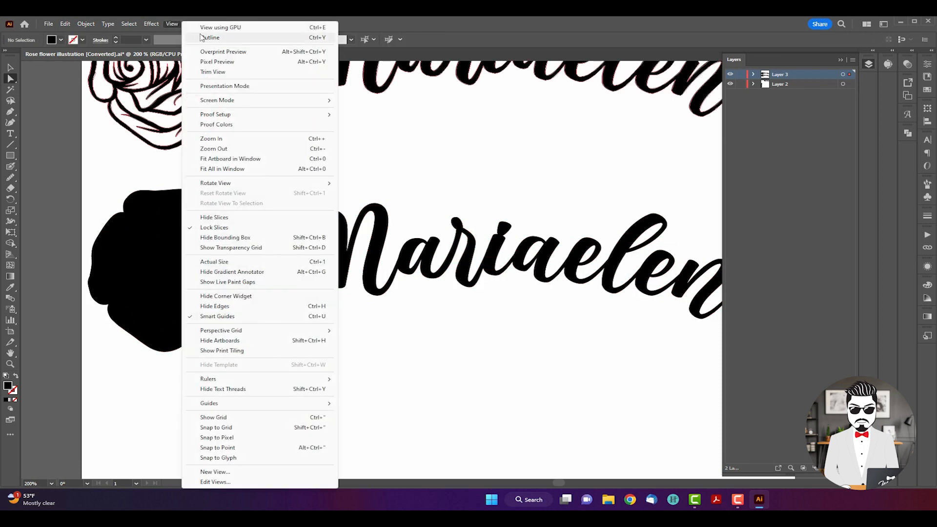
{"action": "left_click", "coordinate": [200, 37]}
{"action": "key", "text": "z"}
{"action": "left_click", "coordinate": [481, 283], "text": "alt"}
{"action": "left_click", "coordinate": [481, 283], "text": "alt"}
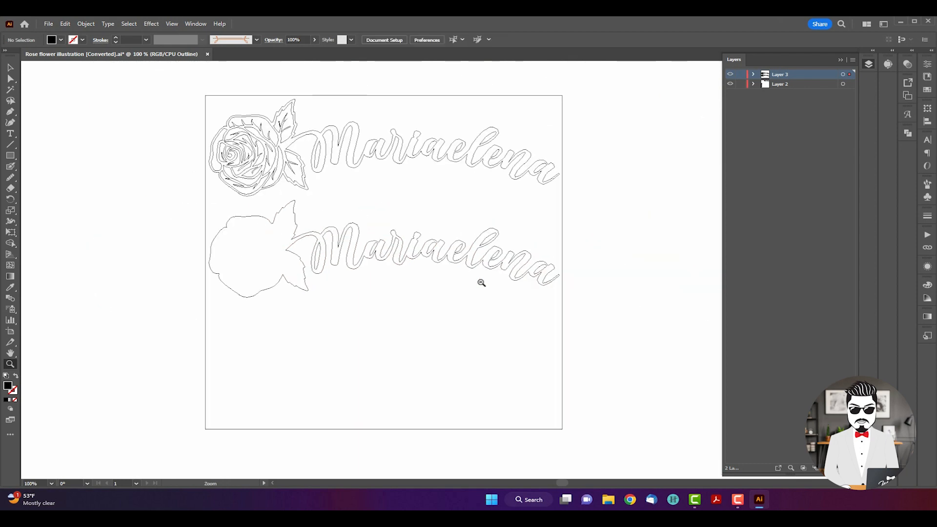
{"action": "left_click", "coordinate": [172, 24]}
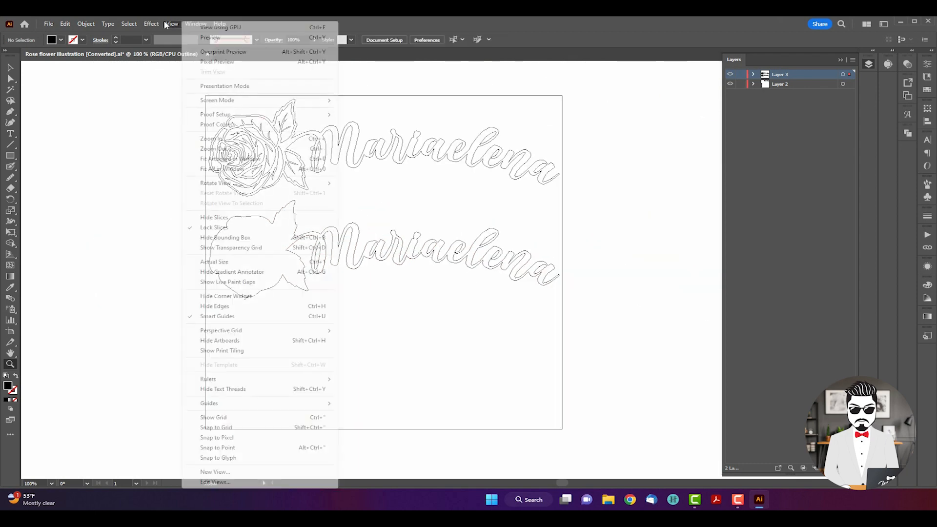
{"action": "left_click", "coordinate": [200, 38]}
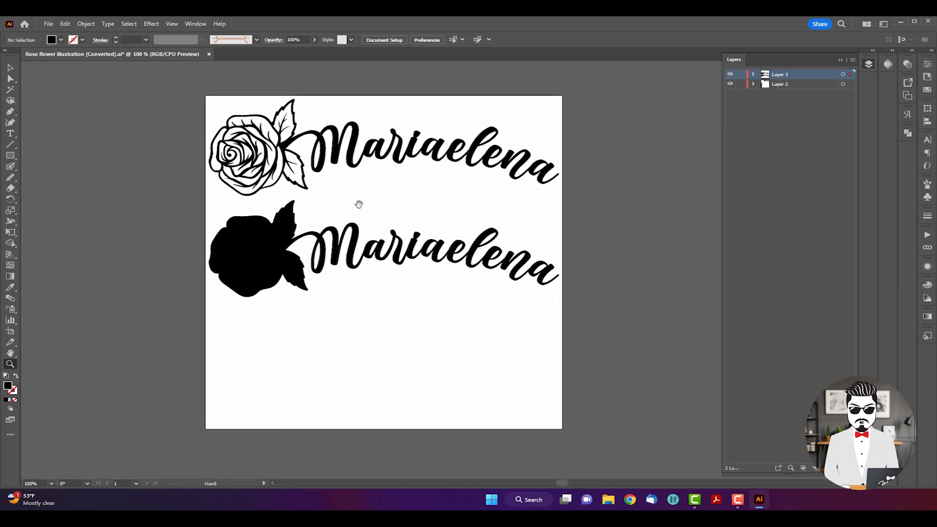
{"action": "left_click_drag", "start_coordinate": [359, 204], "coordinate": [354, 224]}
{"action": "key", "text": "ctrl"}
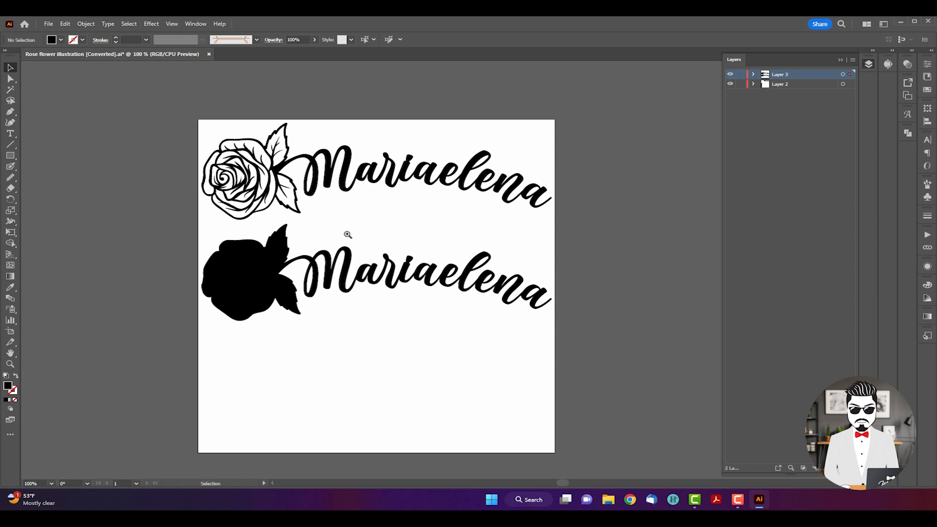
Step: Set up a Save As to the Desktop in SVG format, naming the file with the lettered name followed by "Rose"
{"action": "key", "text": "ctrl+shift+s"}
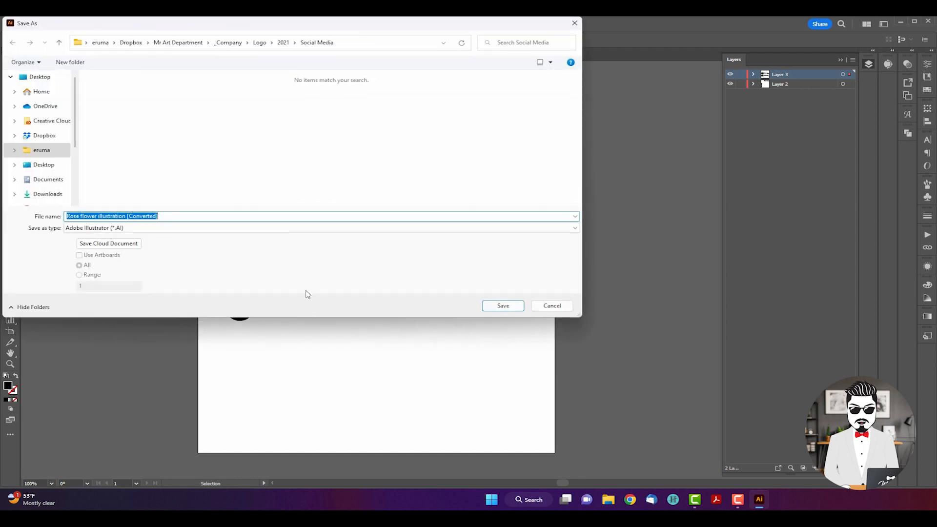
{"action": "left_click", "coordinate": [39, 78]}
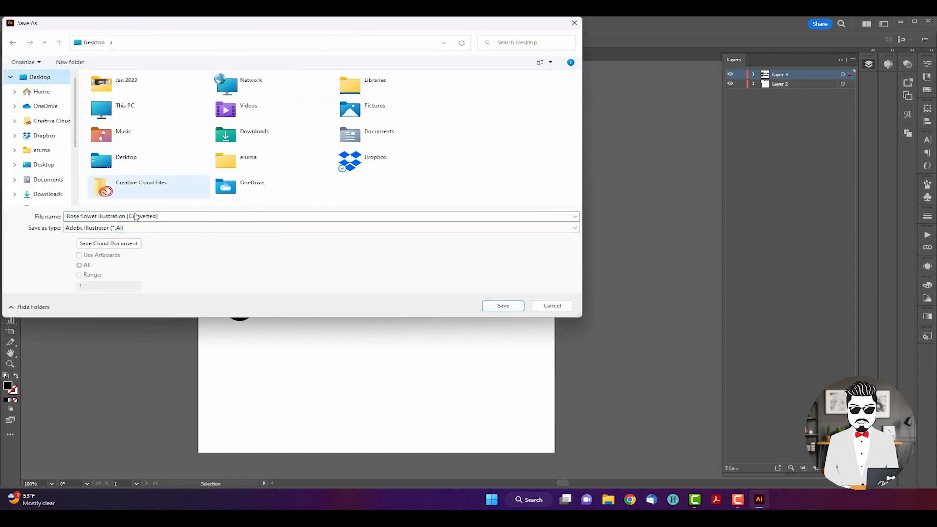
{"action": "left_click", "coordinate": [155, 228]}
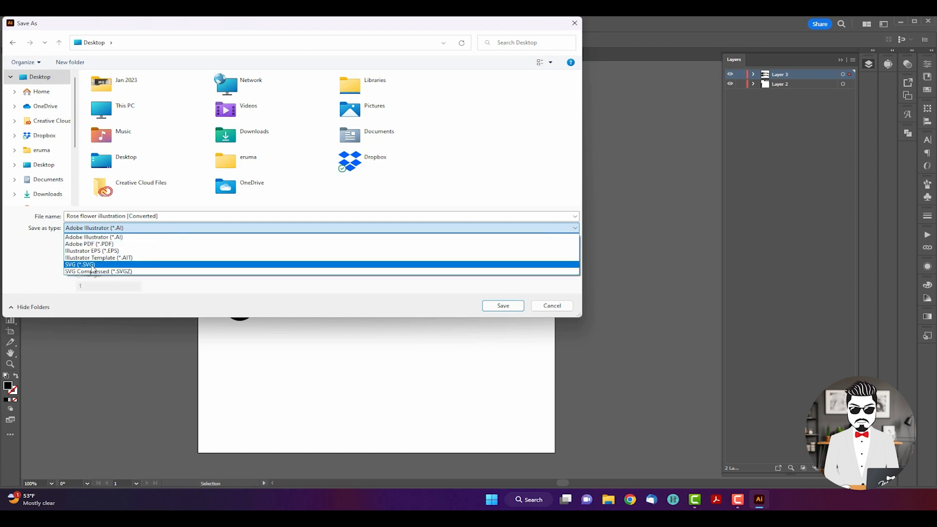
{"action": "left_click", "coordinate": [92, 265]}
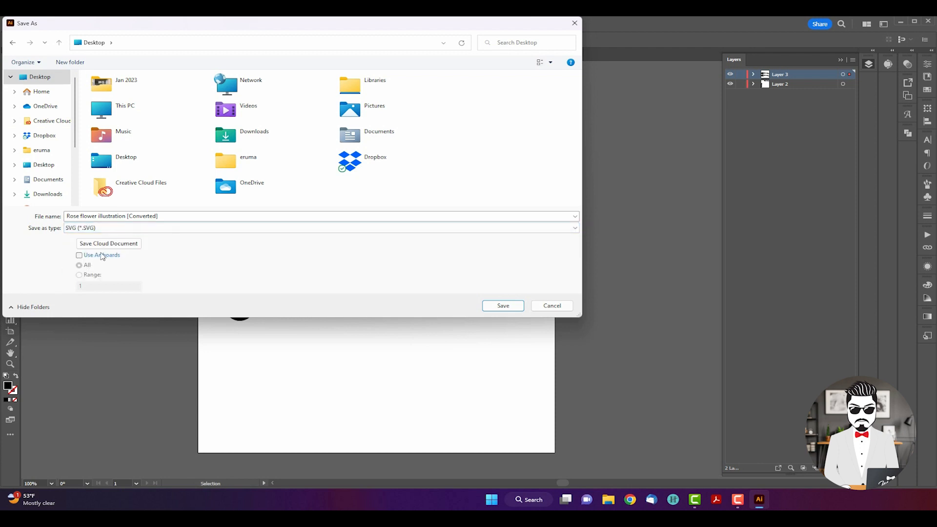
{"action": "left_click", "coordinate": [178, 217]}
{"action": "left_click", "coordinate": [199, 219]}
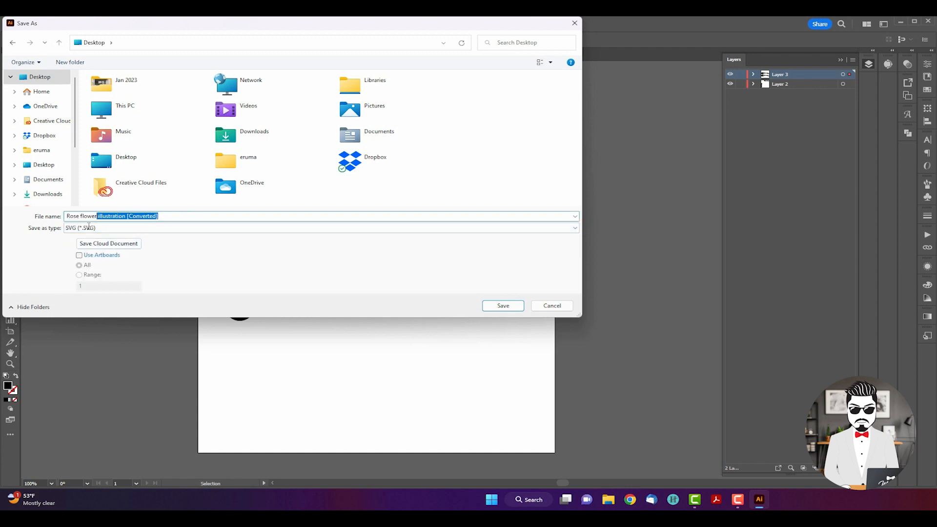
{"action": "type", "text": "Maria"}
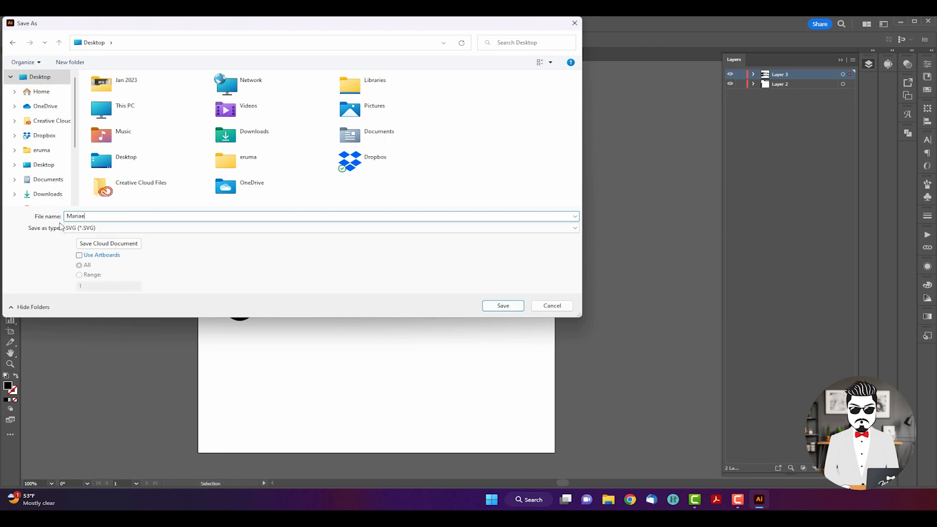
{"action": "type", "text": "ena Rose"}
Step: Restrict the save to artboard range 1 and save the SVG with the SVG 1.1 profile and embedded images
{"action": "left_click", "coordinate": [78, 256]}
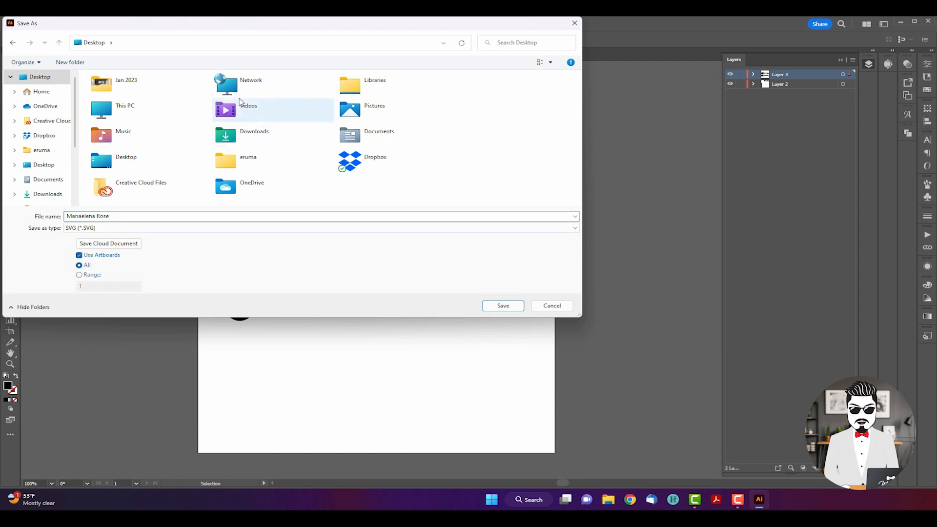
{"action": "left_click", "coordinate": [80, 275]}
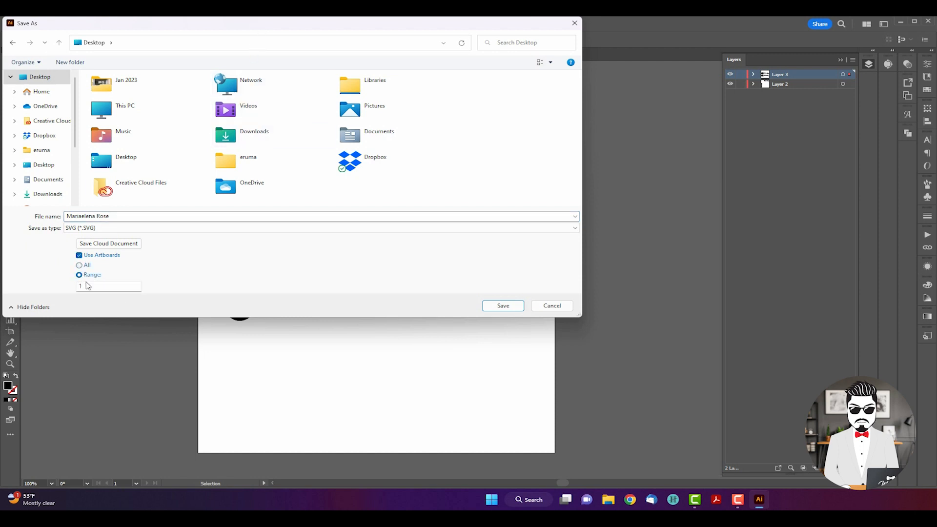
{"action": "left_click", "coordinate": [88, 285]}
{"action": "left_click", "coordinate": [503, 306]}
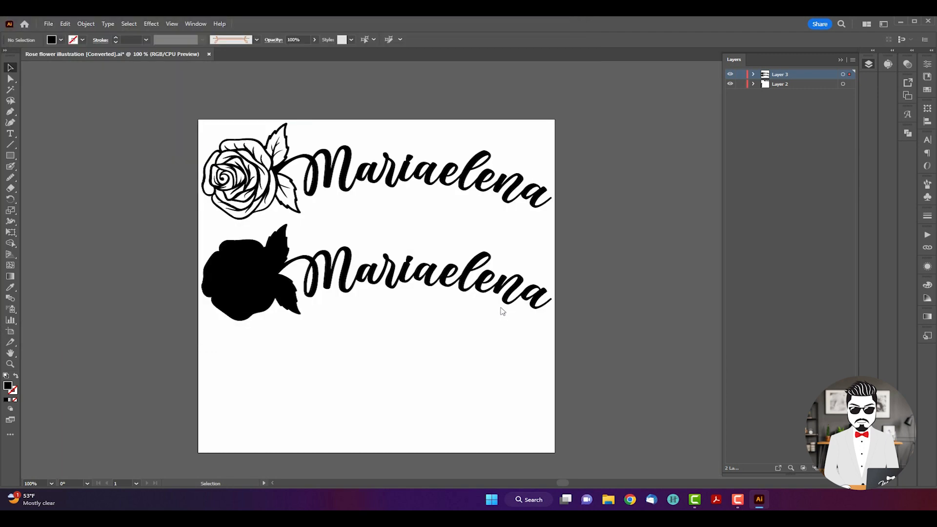
{"action": "left_click_drag", "start_coordinate": [894, 104], "coordinate": [443, 100]}
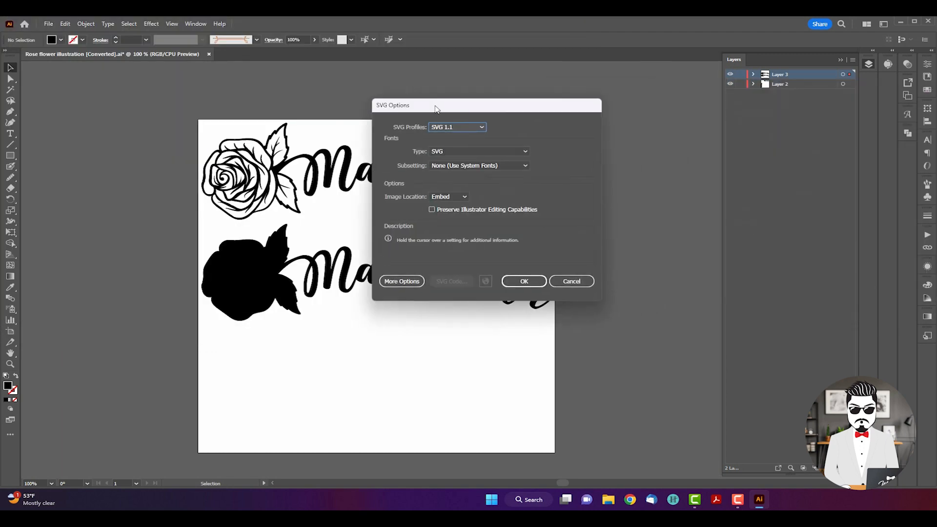
{"action": "left_click", "coordinate": [512, 285]}
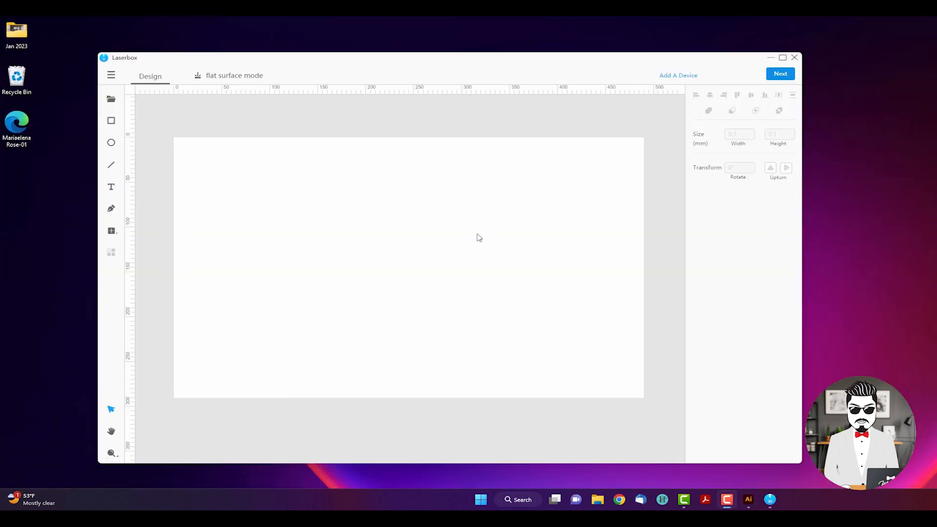
Step: Import the saved SVG from the desktop into the Laserbox canvas and accept scaling it to fit
{"action": "left_click_drag", "start_coordinate": [14, 124], "coordinate": [419, 214]}
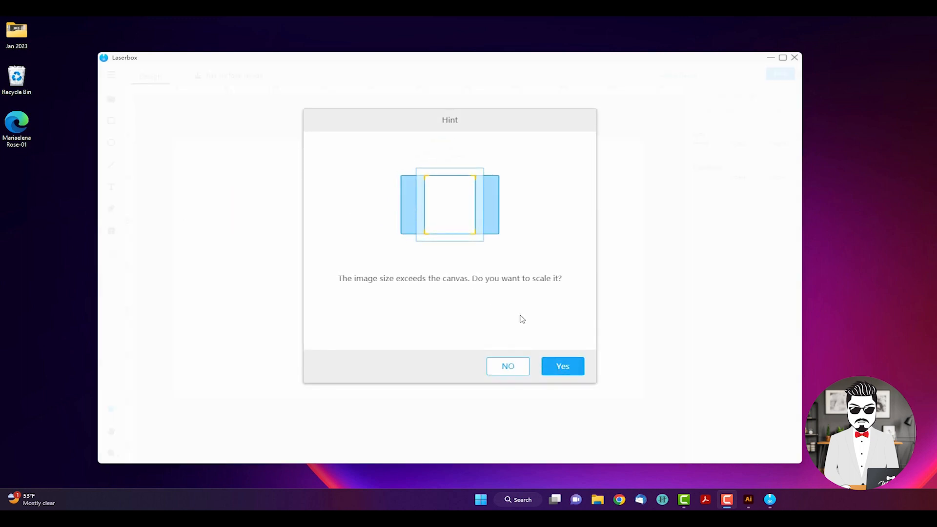
{"action": "left_click", "coordinate": [559, 372]}
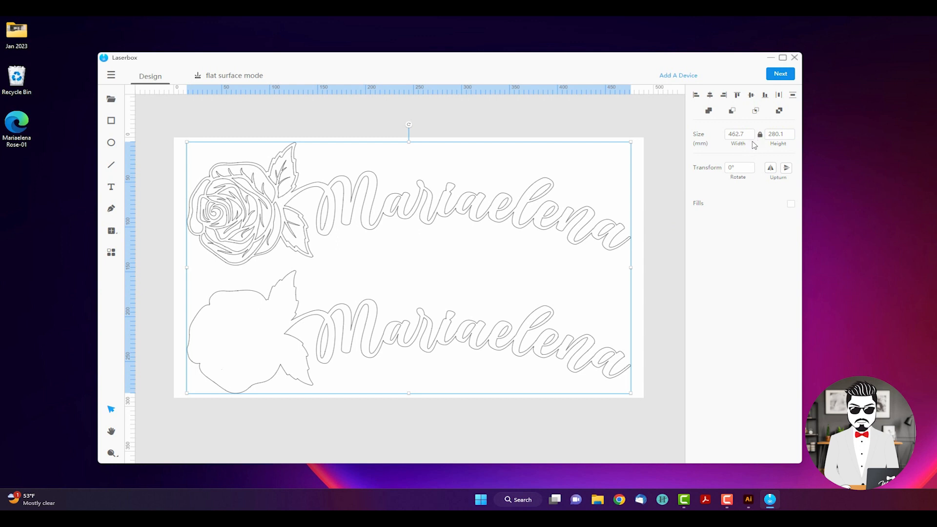
Step: Switch to Illustrator and set the document units to Millimeters
{"action": "left_click", "coordinate": [748, 499]}
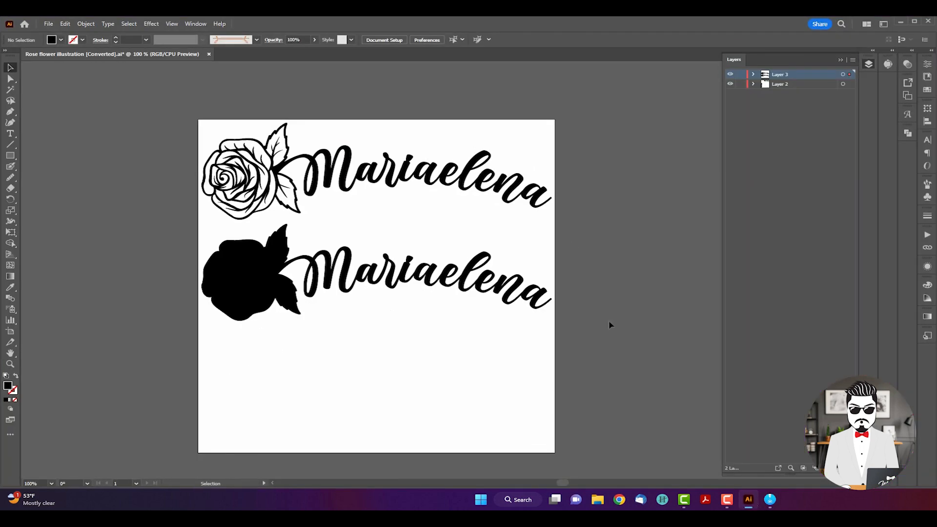
{"action": "left_click_drag", "start_coordinate": [612, 112], "coordinate": [171, 353]}
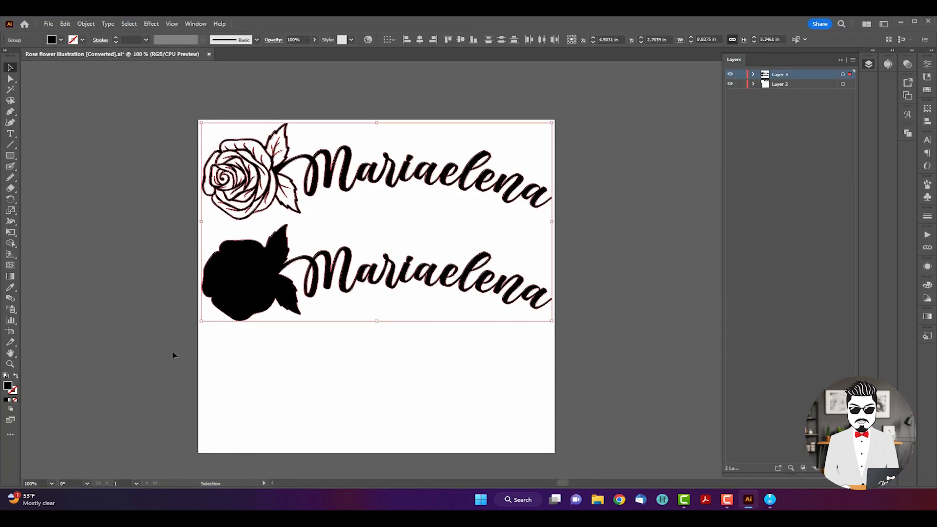
{"action": "left_click", "coordinate": [613, 94]}
{"action": "left_click", "coordinate": [376, 39]}
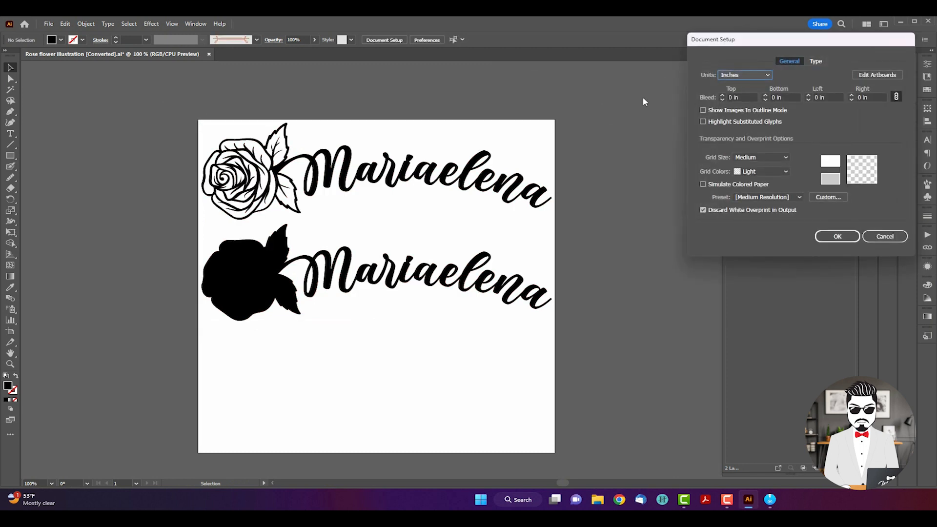
{"action": "left_click", "coordinate": [730, 76]}
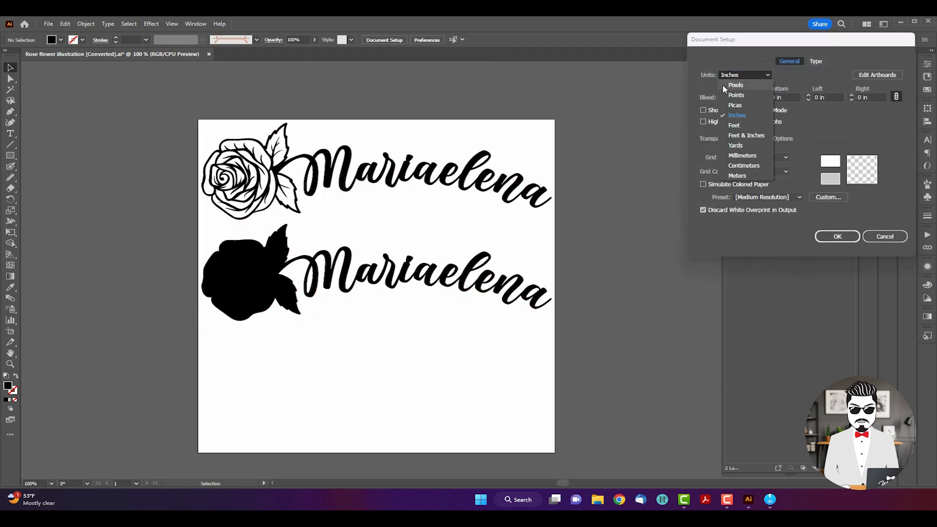
{"action": "left_click", "coordinate": [734, 157]}
{"action": "left_click", "coordinate": [836, 236]}
Step: Select both rose-and-name designs and copy their combined width value
{"action": "left_click_drag", "start_coordinate": [613, 100], "coordinate": [121, 406]}
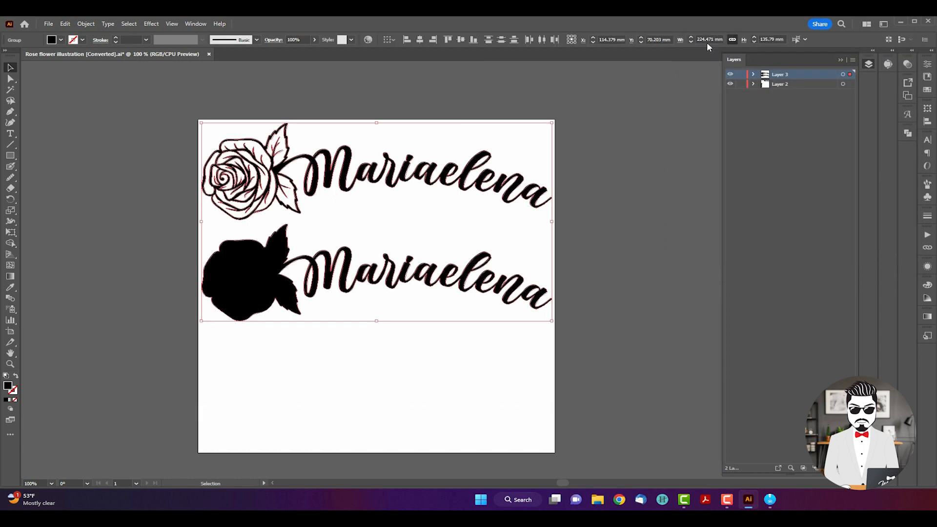
{"action": "left_click", "coordinate": [705, 39]}
{"action": "key", "text": "ctrl+c"}
{"action": "right_click", "coordinate": [702, 40]}
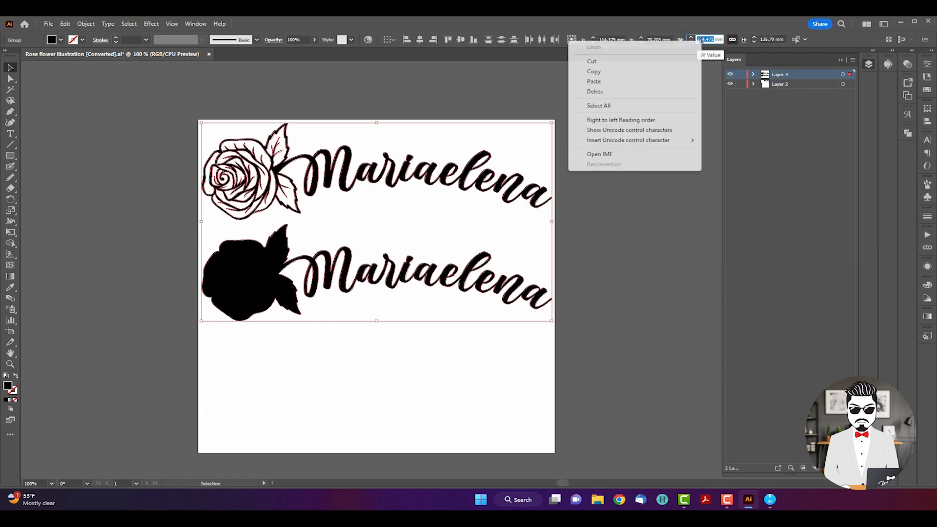
{"action": "left_click", "coordinate": [615, 72]}
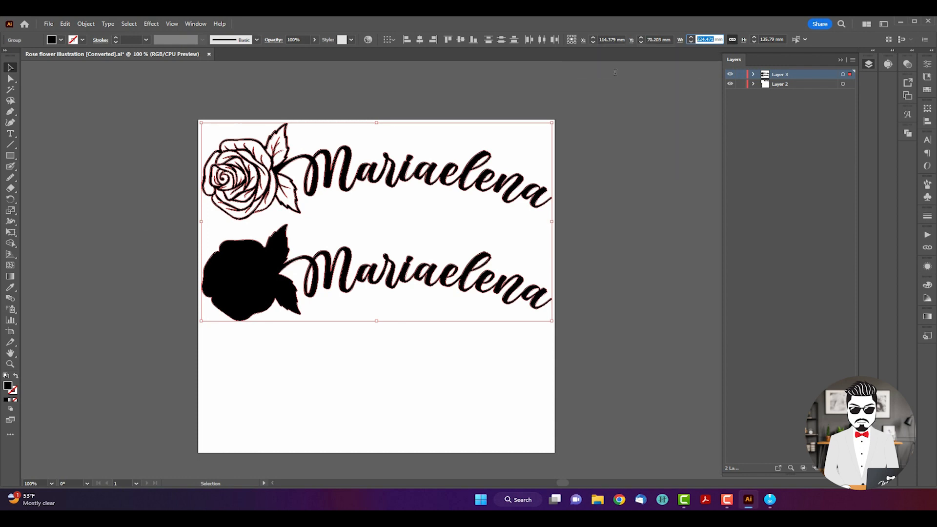
Step: Switch to Laserbox and set the imported design's width to the copied 224.5 mm, keeping its proportions
{"action": "left_click", "coordinate": [770, 500]}
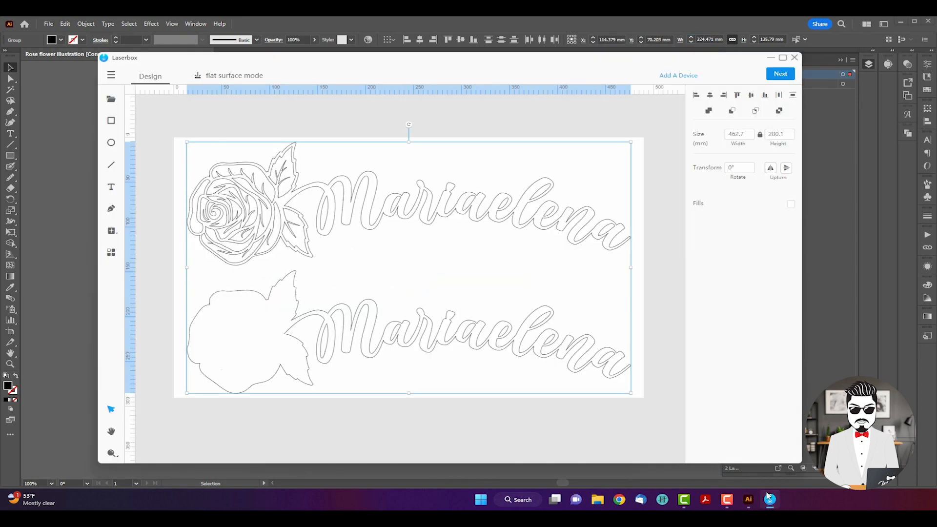
{"action": "double_click", "coordinate": [742, 134]}
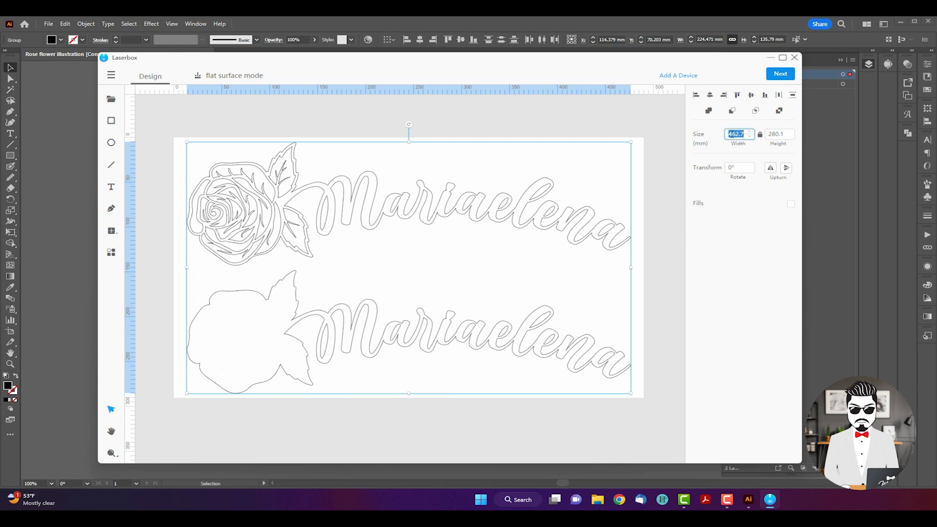
{"action": "key", "text": "ctrl+v"}
{"action": "key", "text": "Return"}
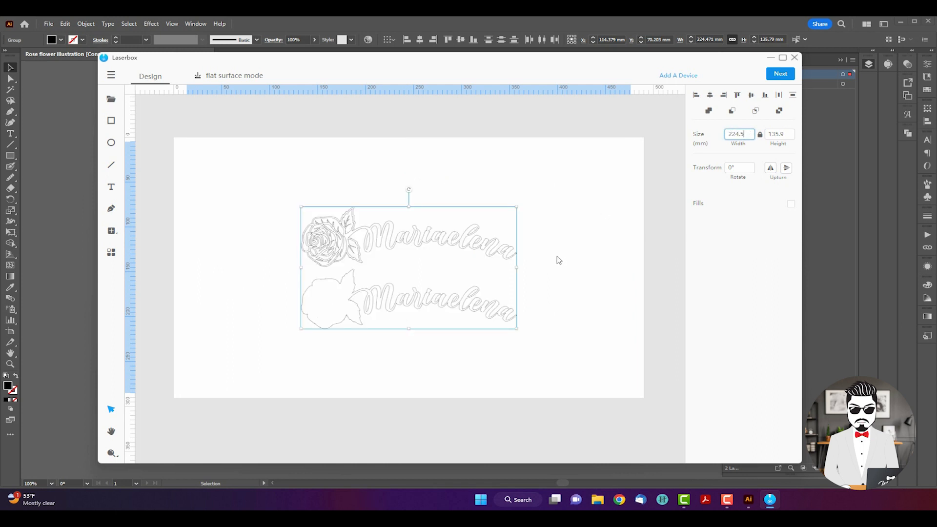
Step: Select both rose-and-name outlines and set their laser cutting power to 100% with a very low cutting speed
{"action": "left_click_drag", "start_coordinate": [268, 177], "coordinate": [604, 376]}
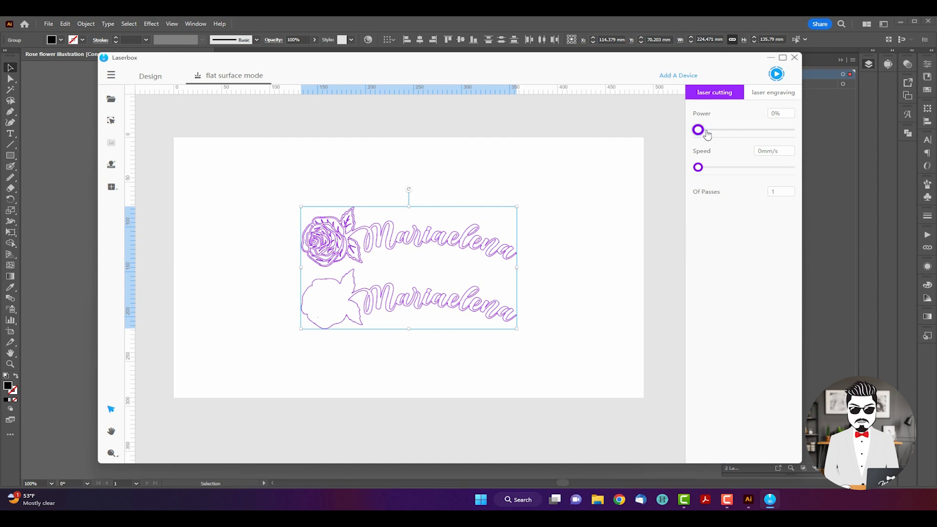
{"action": "left_click_drag", "start_coordinate": [698, 130], "coordinate": [795, 133]}
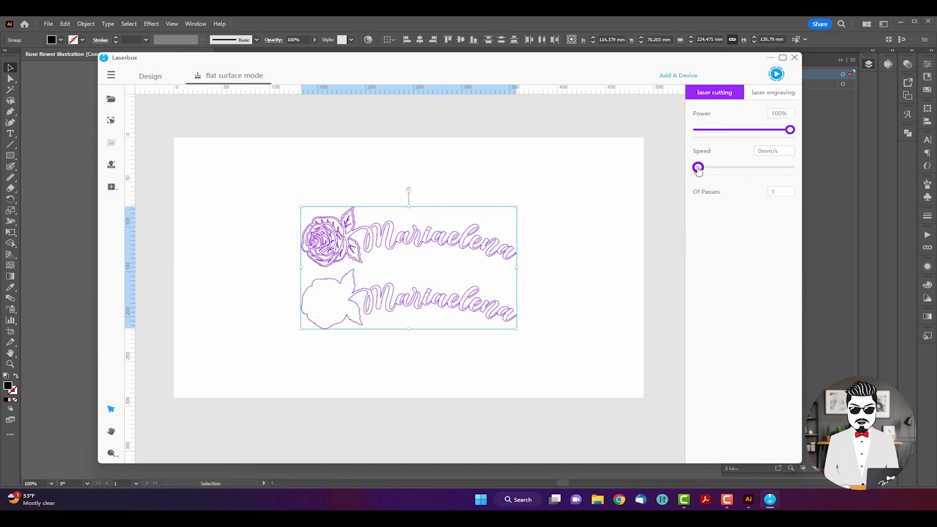
{"action": "left_click_drag", "start_coordinate": [698, 169], "coordinate": [702, 172]}
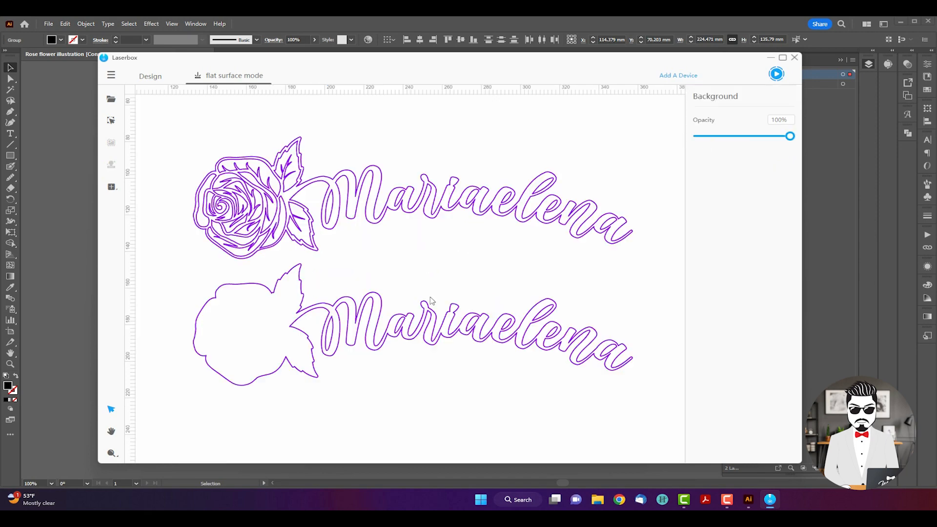